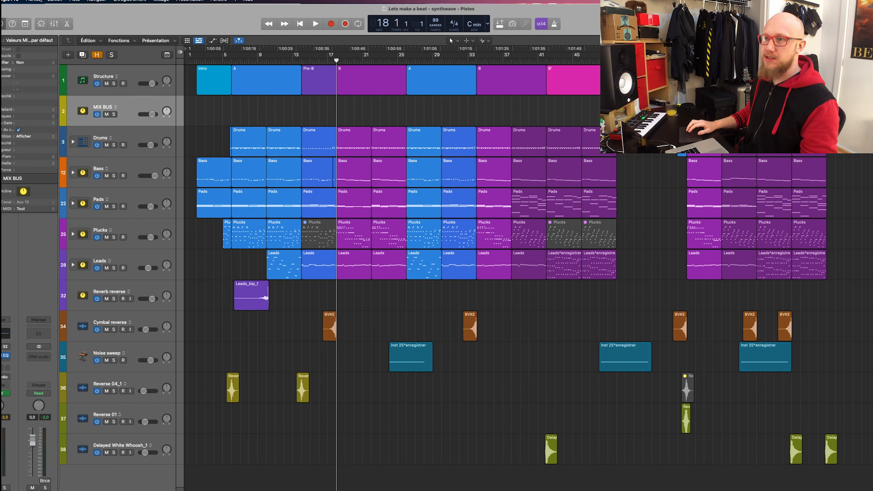
Step: Save the project as a separate mixing version titled "Lets make a beat - synthwave - MIX"
click(40, 1)
key(Escape)
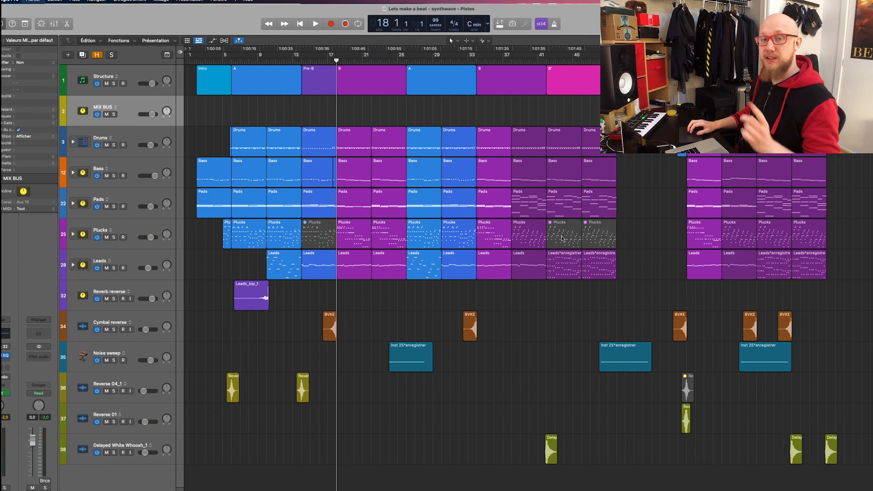
key(super+shift+s)
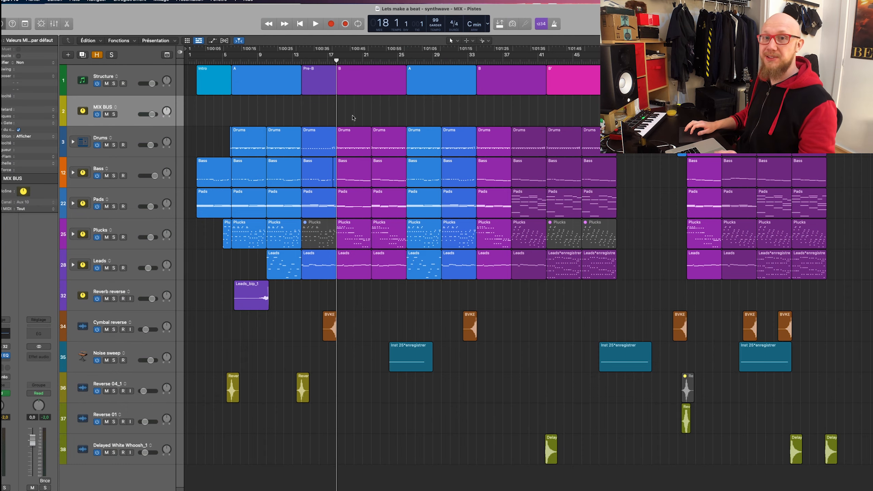
Step: Show the mixer and expand all track stacks so every individual channel is available
key(x)
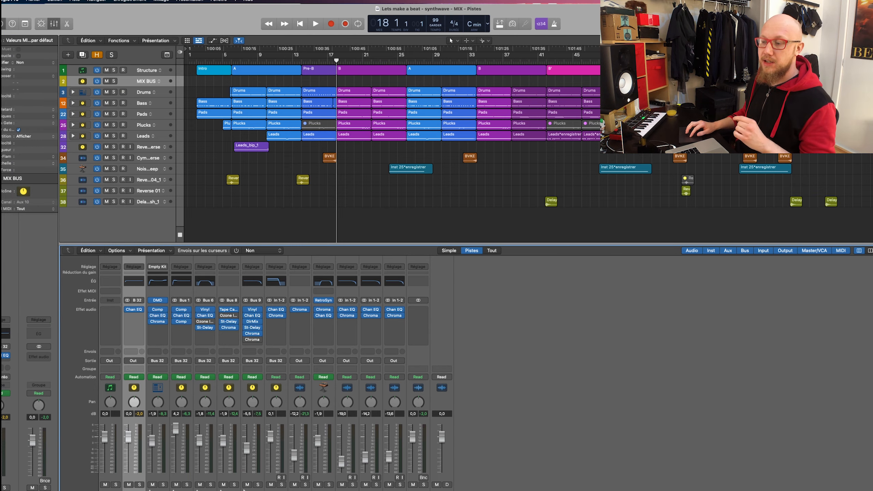
click(228, 475)
click(205, 474)
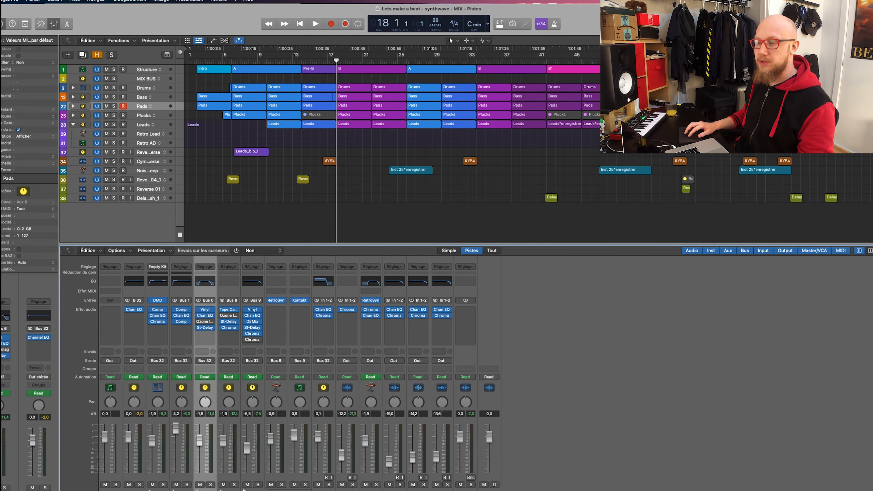
key(alt+Right)
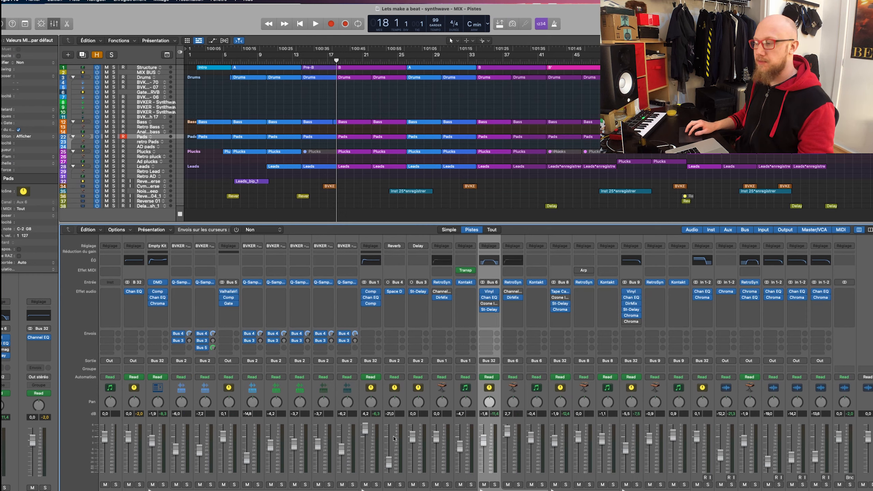
key(Tab)
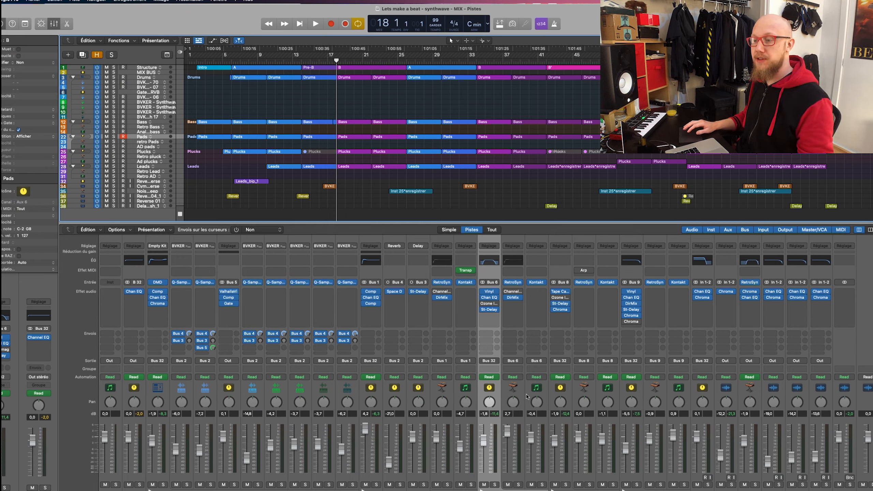
Step: Play the section around bar 58 and check the channel levels, including the Pads fader
key(space)
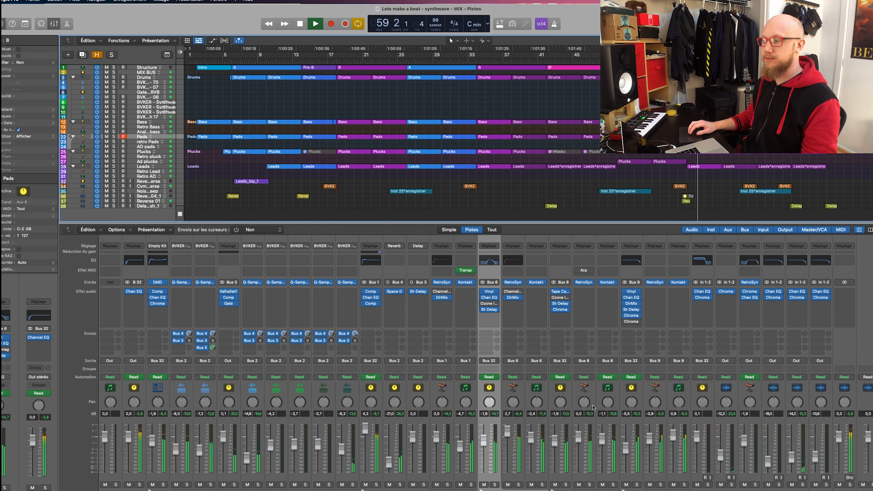
key(space)
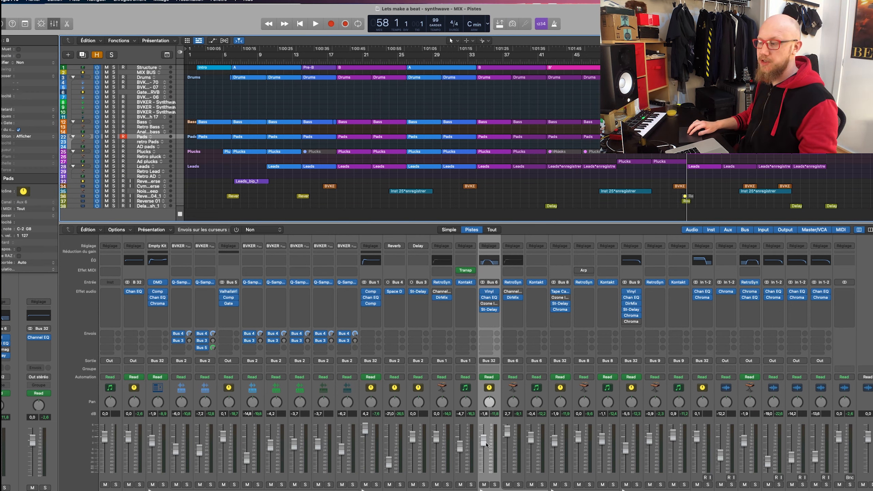
drag(482, 447, 483, 465)
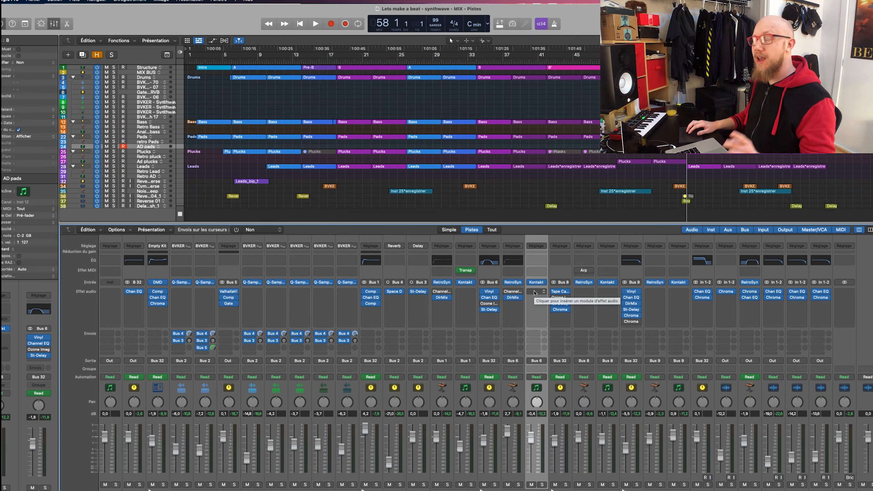
Step: Insert the mvMeter2 VU meter on the AD pads channel and play the section to check its level
click(534, 291)
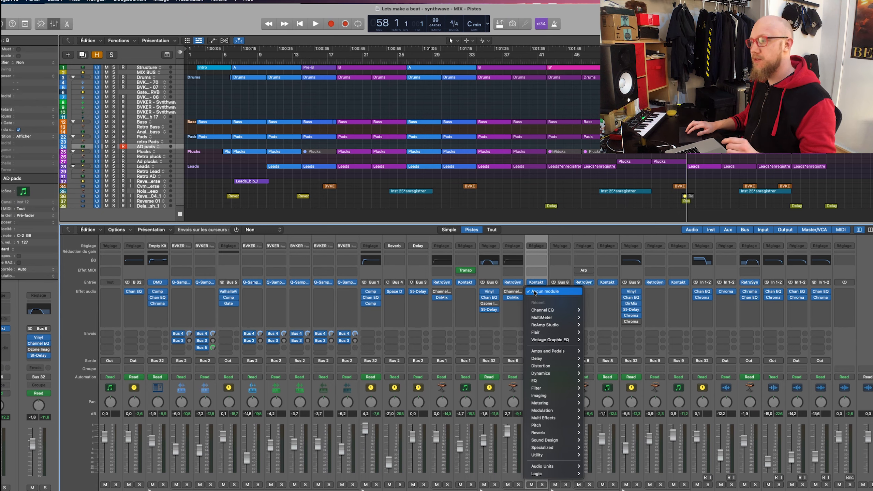
mouse_move(561, 419)
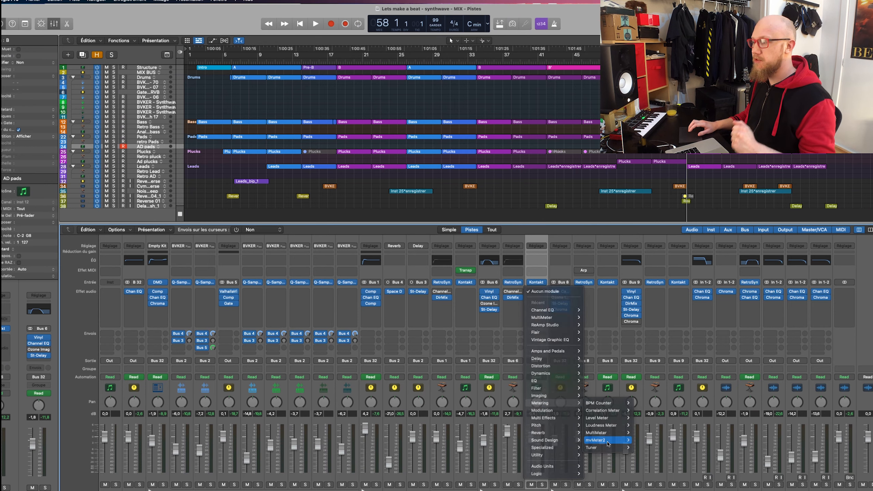
click(595, 440)
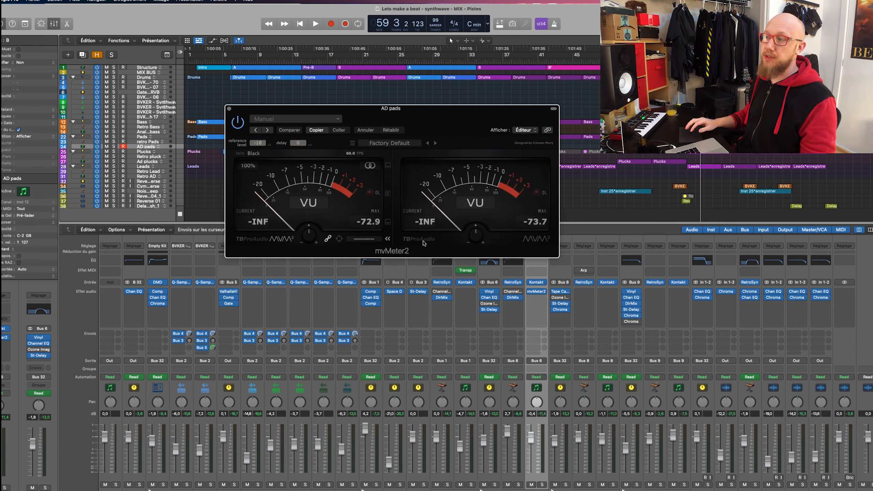
mouse_move(476, 237)
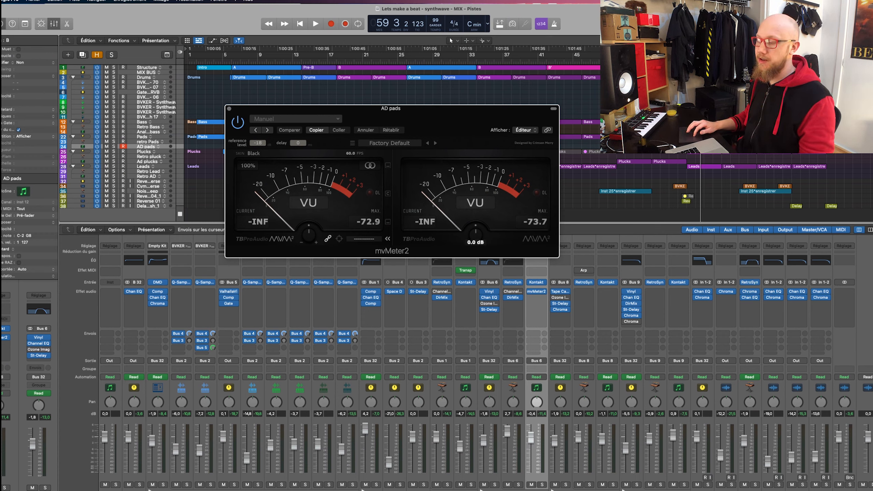
key(space)
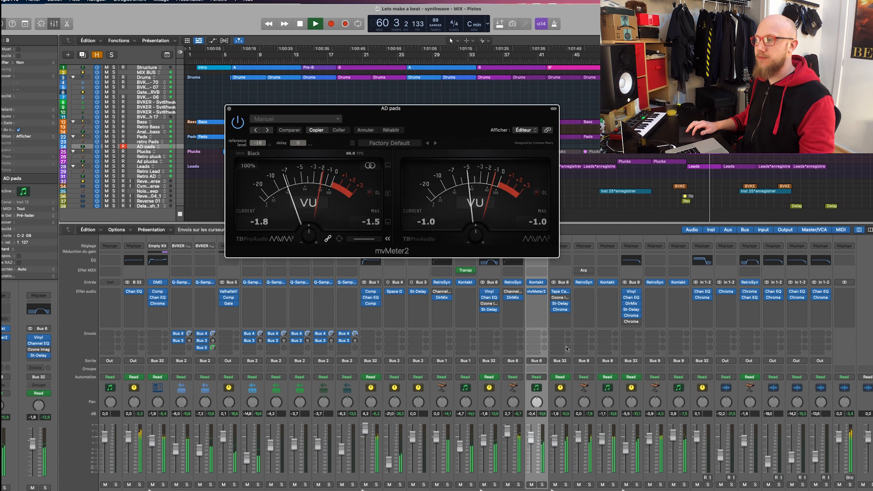
key(space)
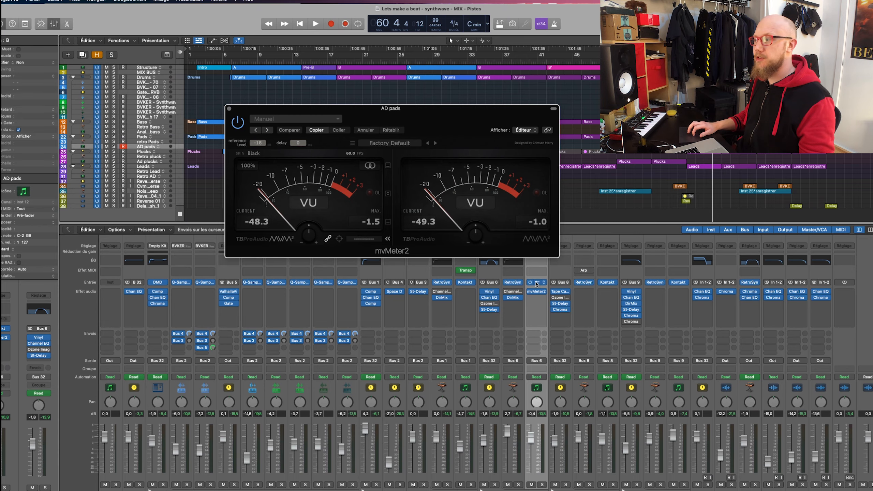
Step: Raise the Analog Dreams instrument volume on the AD pads track to 18.0 dB in Kontakt
click(536, 282)
drag(615, 113, 275, 117)
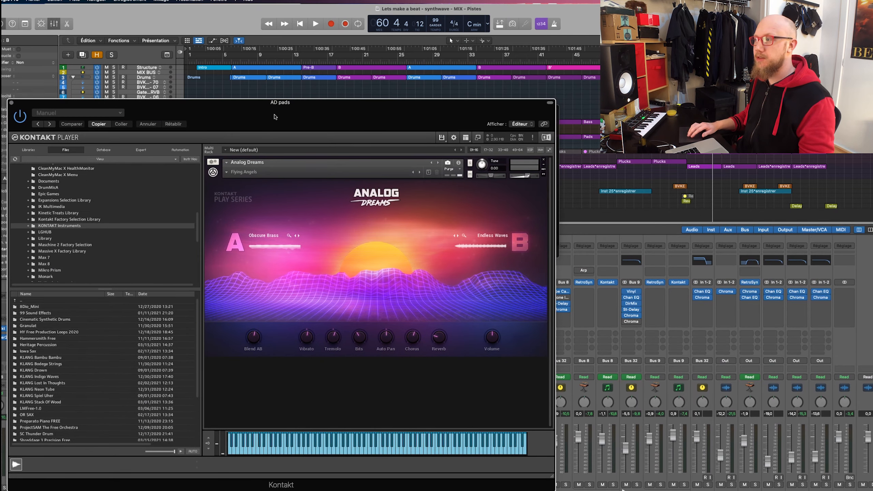
drag(489, 340, 513, 213)
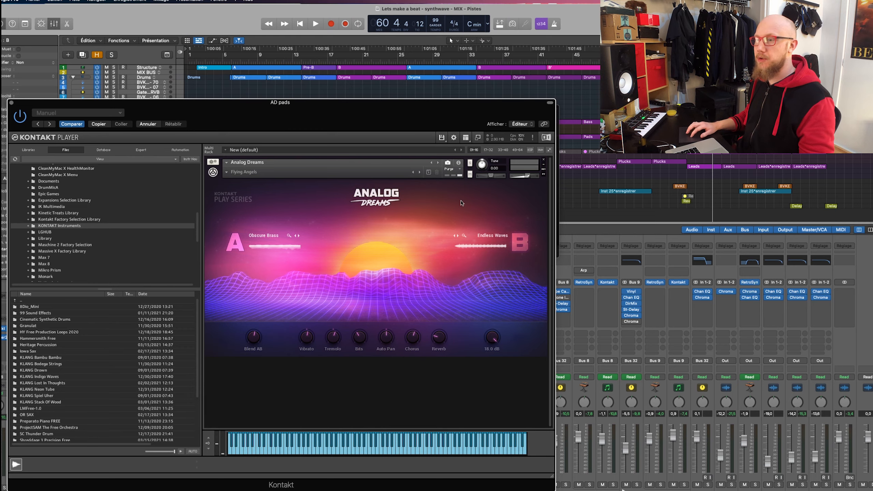
click(12, 101)
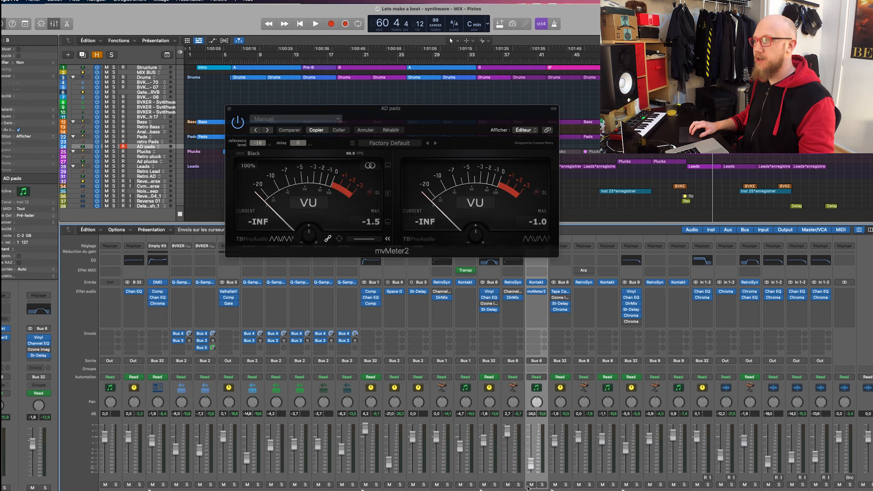
Step: Set the AD pads channel fader to about -12.6 dB during playback to compare it with the VU meter
key(space)
drag(532, 462, 532, 452)
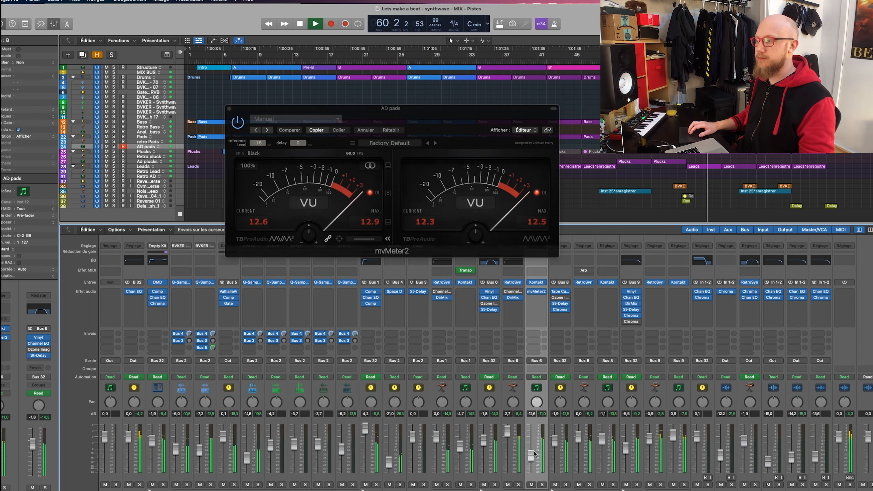
key(space)
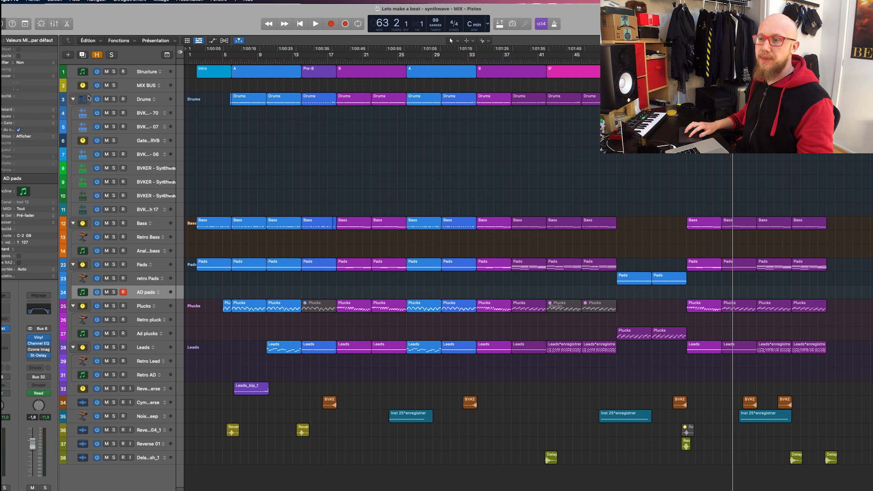
Step: Bounce the instrument tracks from the kick down to Noise sweep in place, replacing the tracks, with normalization set to overload protection only
drag(137, 110, 130, 417)
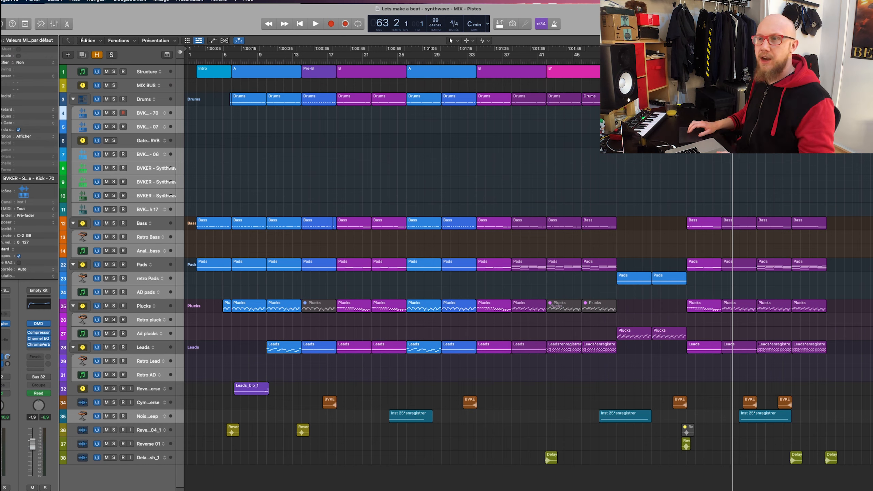
click(33, 1)
mouse_move(74, 176)
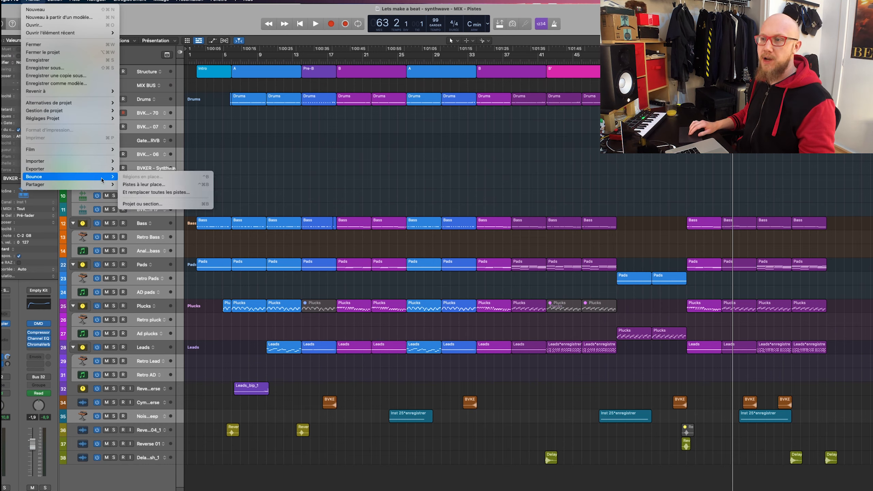
click(154, 185)
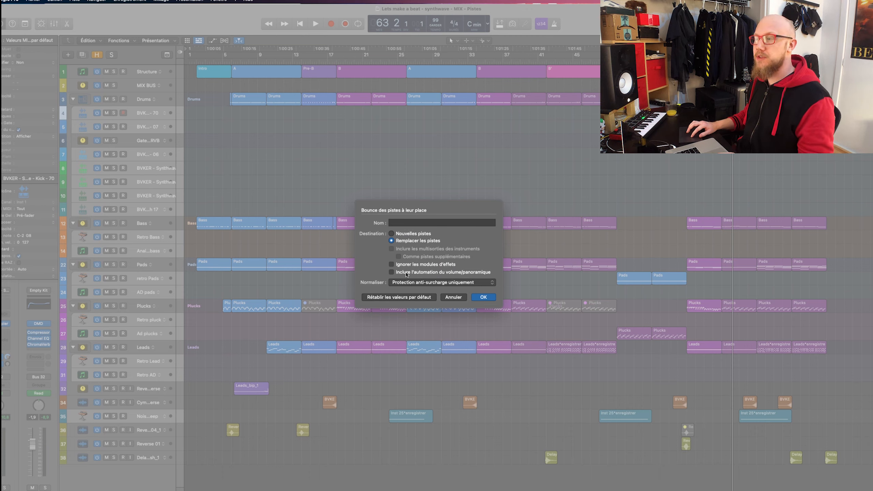
click(484, 298)
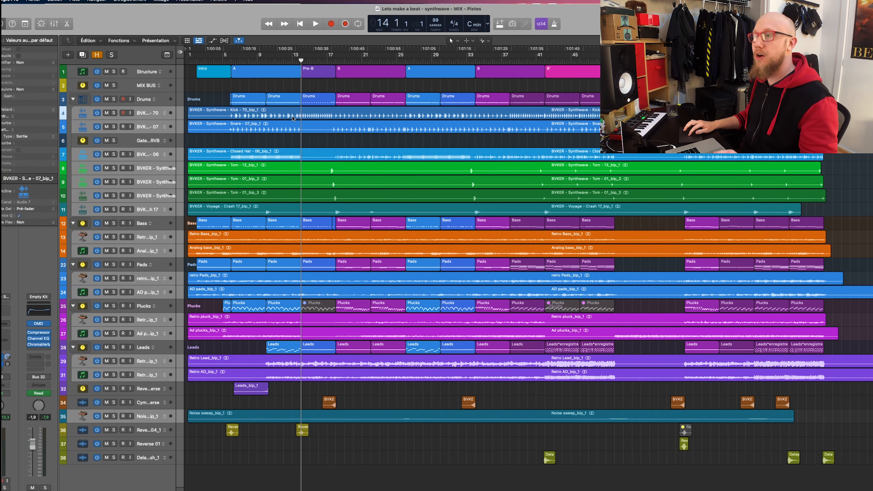
Step: Delete the leftover regions on the Drums, Bass, Pads, Plucks and Leads stack tracks
drag(836, 95, 211, 97)
key(Delete)
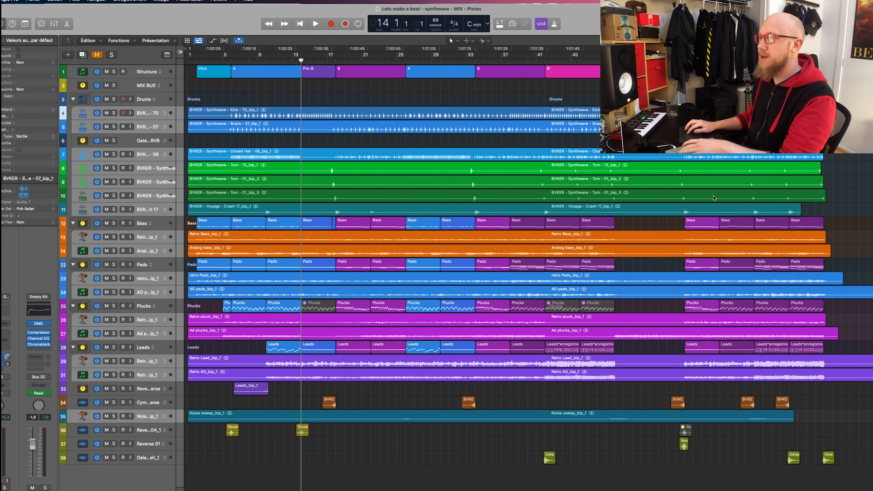
drag(833, 222, 194, 224)
key(Delete)
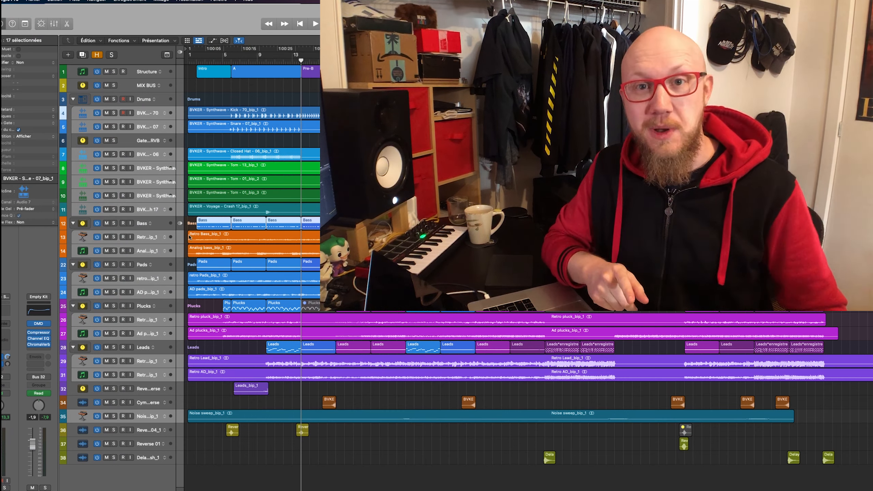
key(Delete)
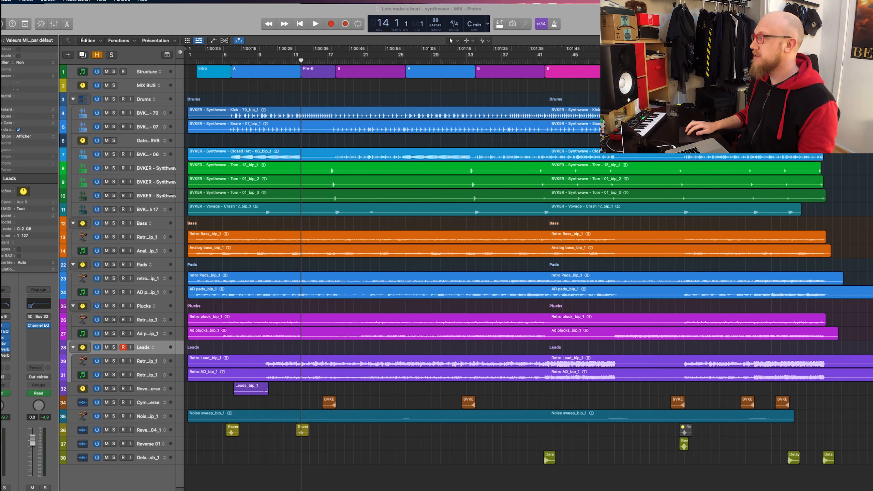
Step: Add the FM84 "Running In The Night" reference audio on a new track, align its start to bar 1, and mute the track
drag(197, 488, 196, 472)
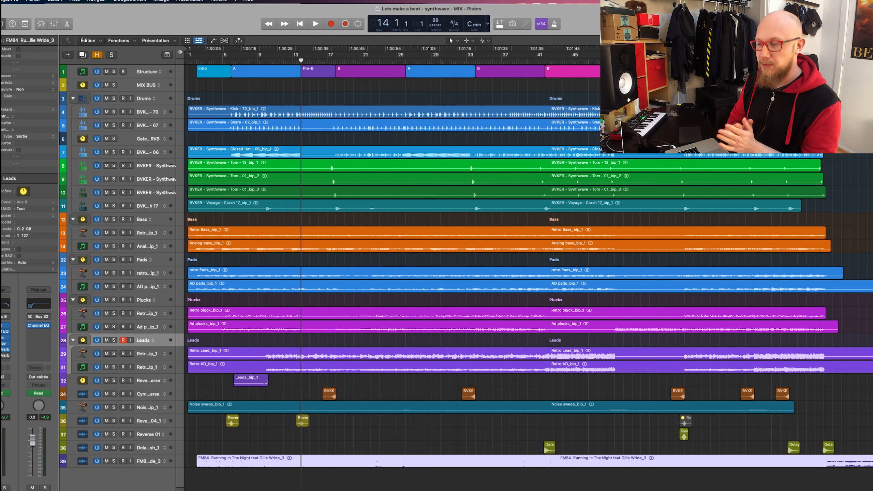
drag(318, 459, 309, 460)
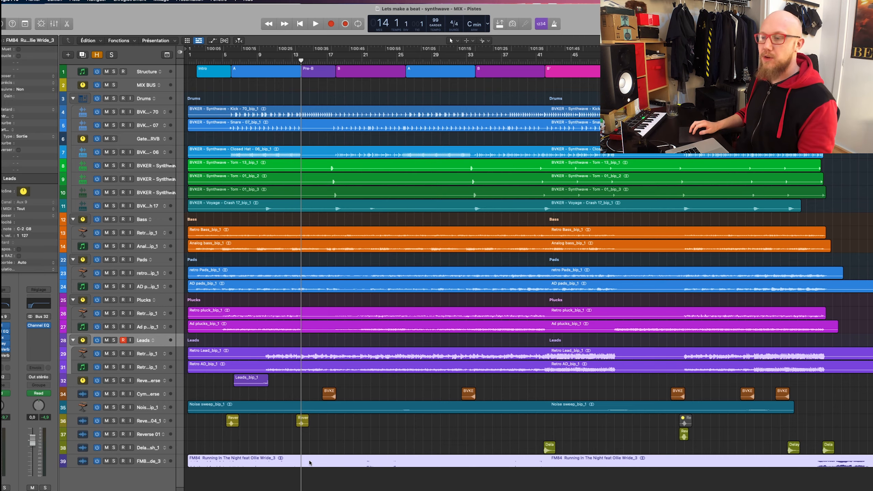
click(278, 112)
click(114, 461)
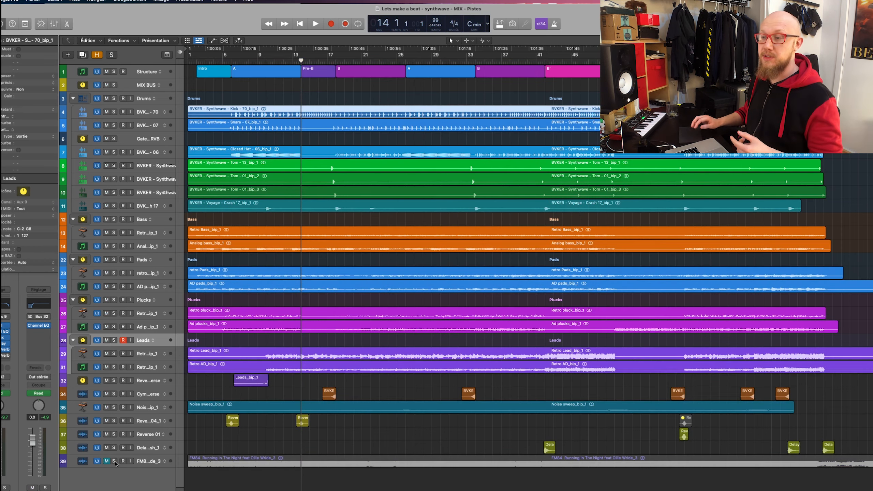
click(114, 461)
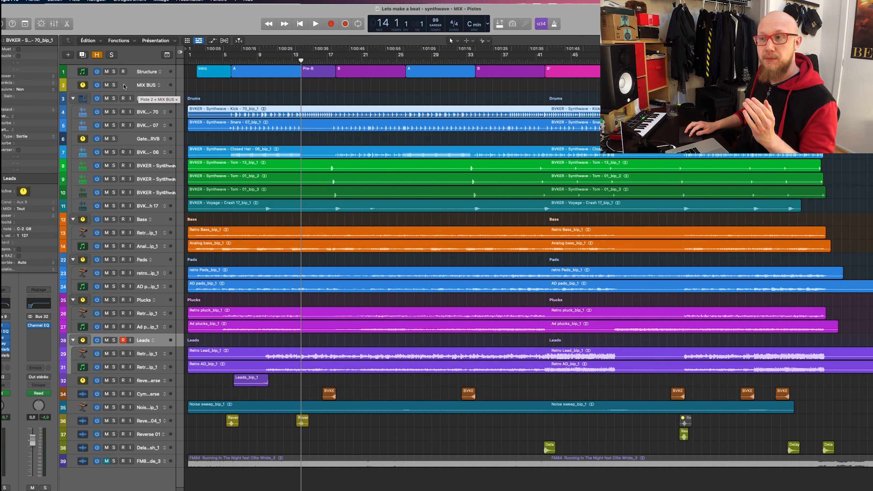
Step: Insert a MultiMeter on the Stereo Out channel in the mixer and move its window clear of the channel strips
key(x)
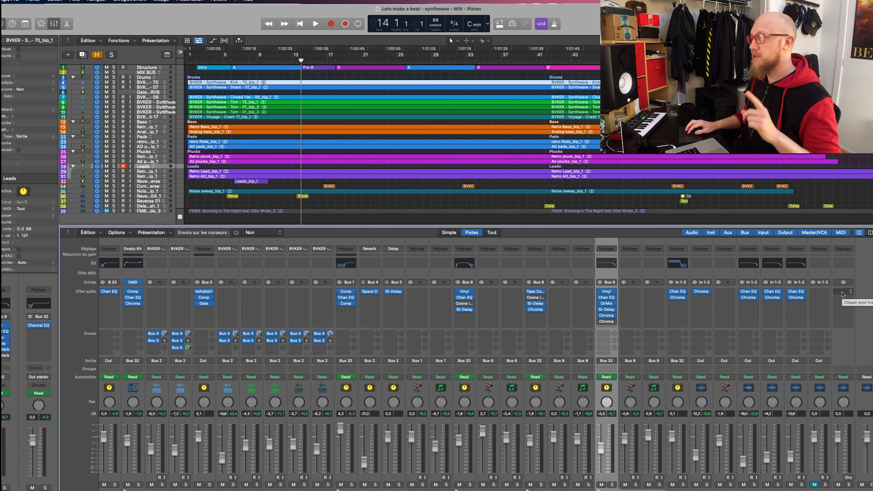
click(842, 294)
click(845, 312)
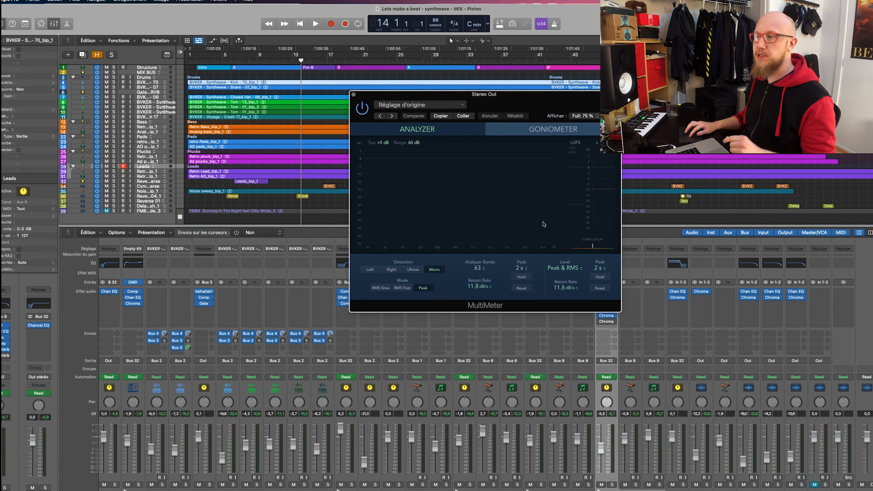
drag(521, 106, 515, 136)
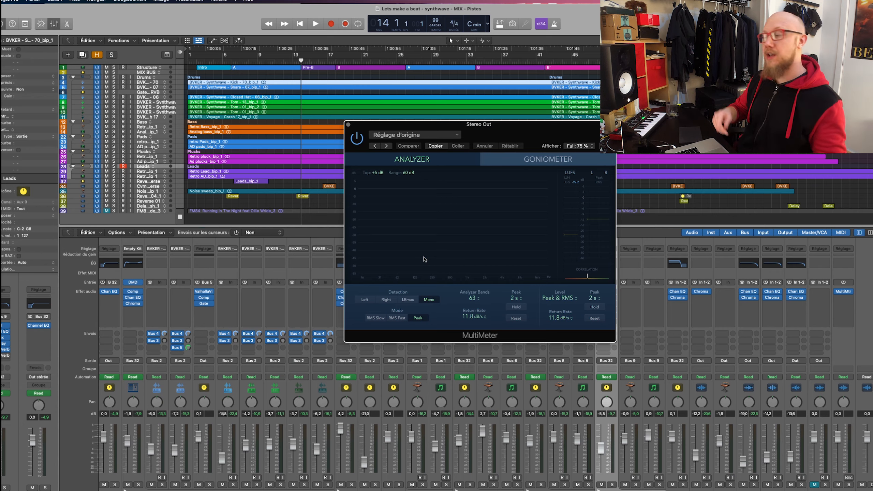
drag(528, 131, 160, 13)
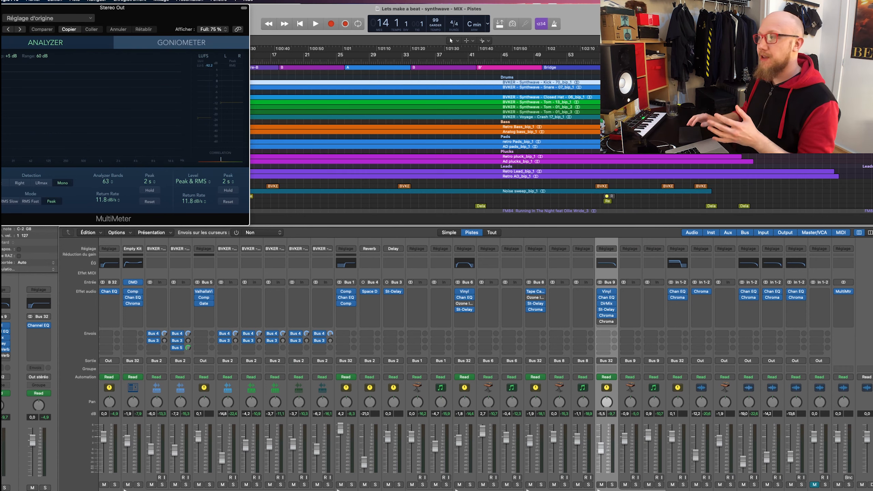
Step: Enable cycle playback and raise the reference song track's fader to -8.4 dB
key(c)
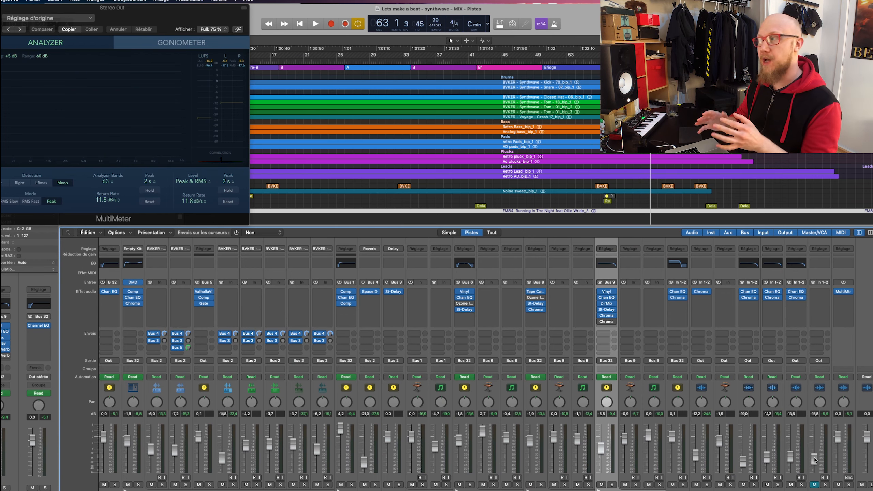
drag(815, 460, 815, 450)
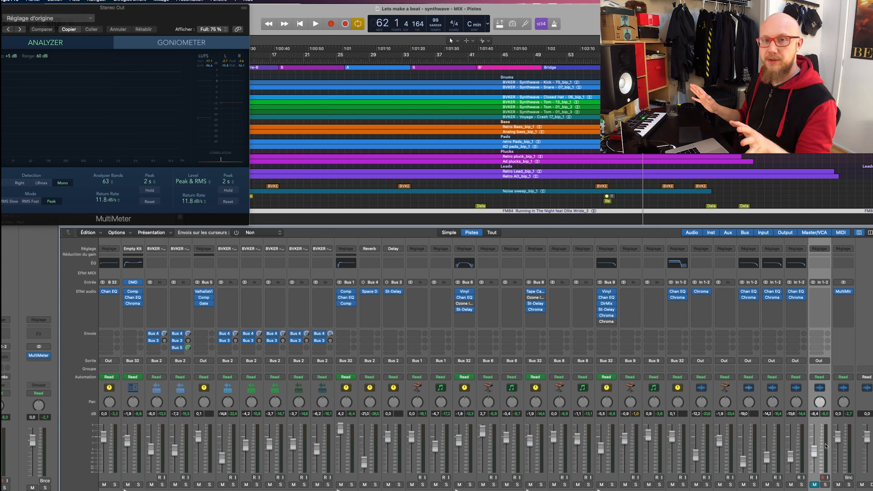
Step: Insert a stereo Ozone Imager 2 between the EQ and the last compressor on the Bass channel, and audition the soloed bass through it
click(135, 390)
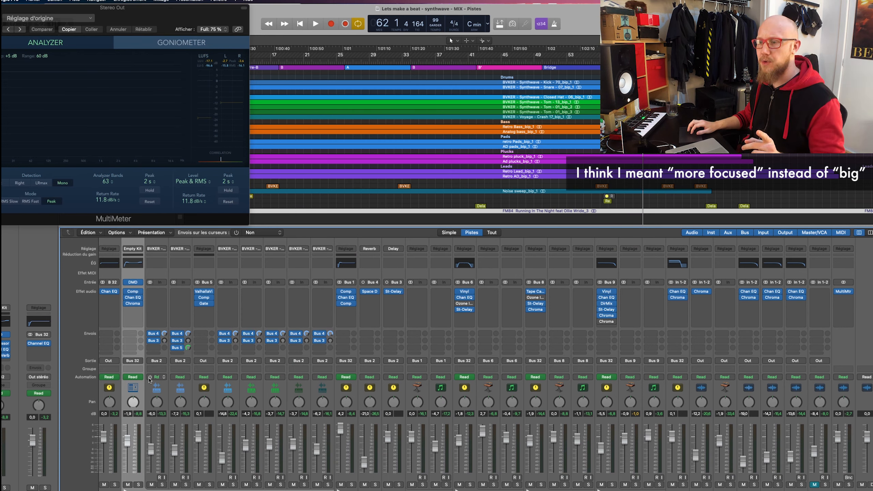
click(351, 388)
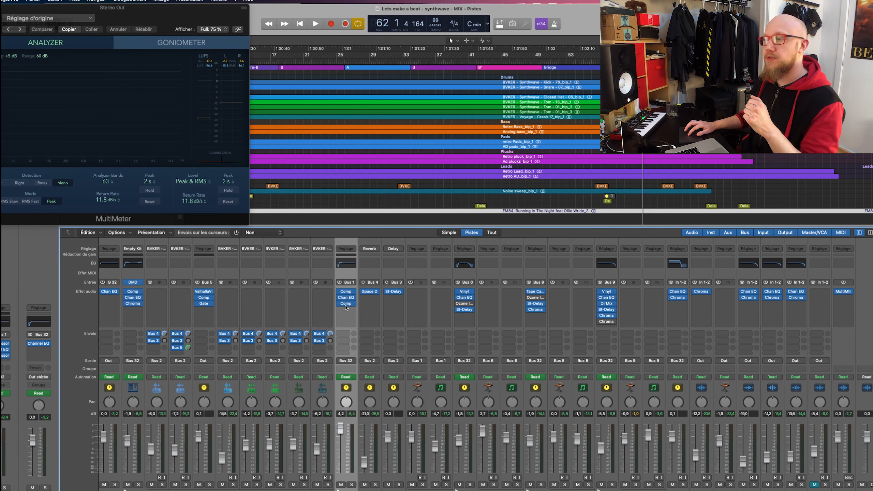
mouse_move(348, 306)
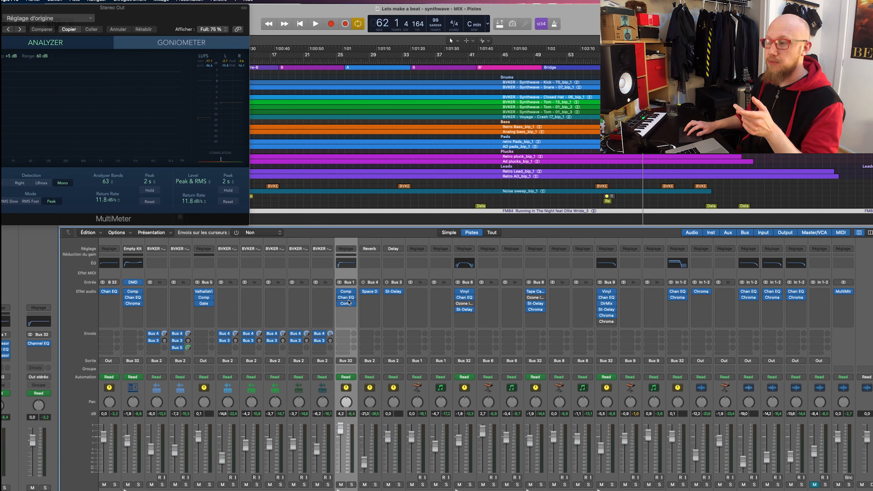
click(348, 304)
mouse_move(364, 398)
mouse_move(437, 421)
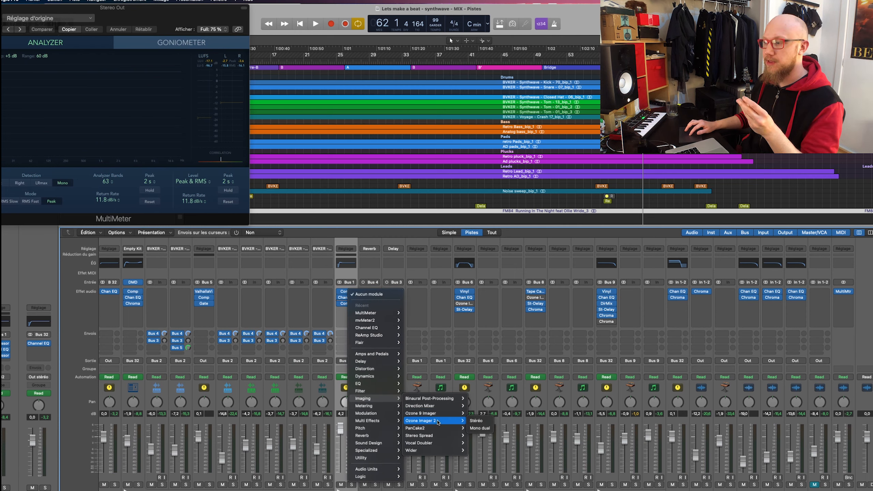
click(476, 420)
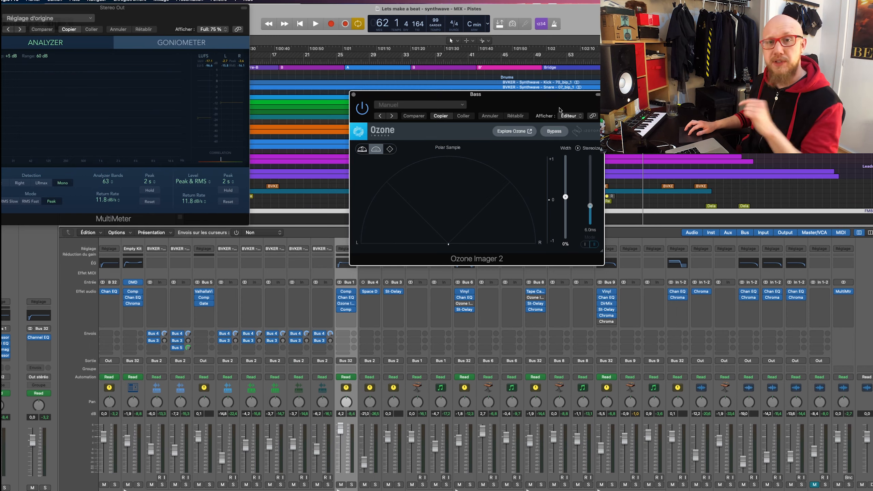
drag(541, 104, 519, 141)
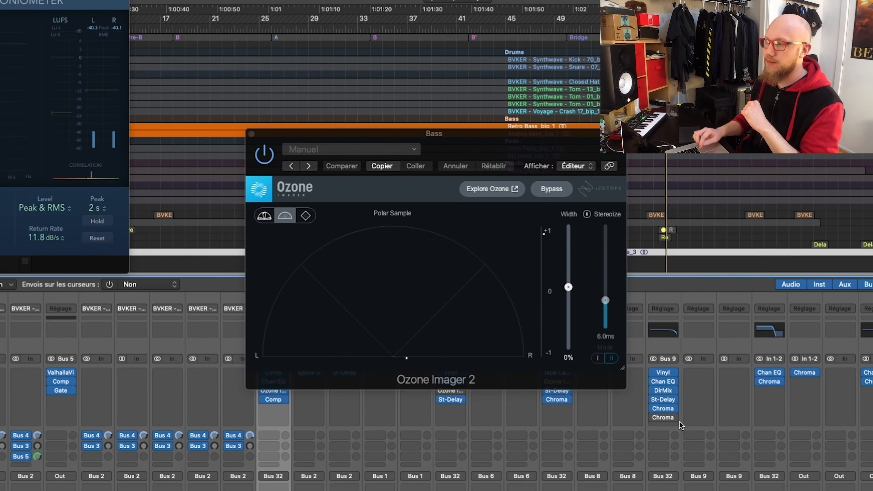
key(space)
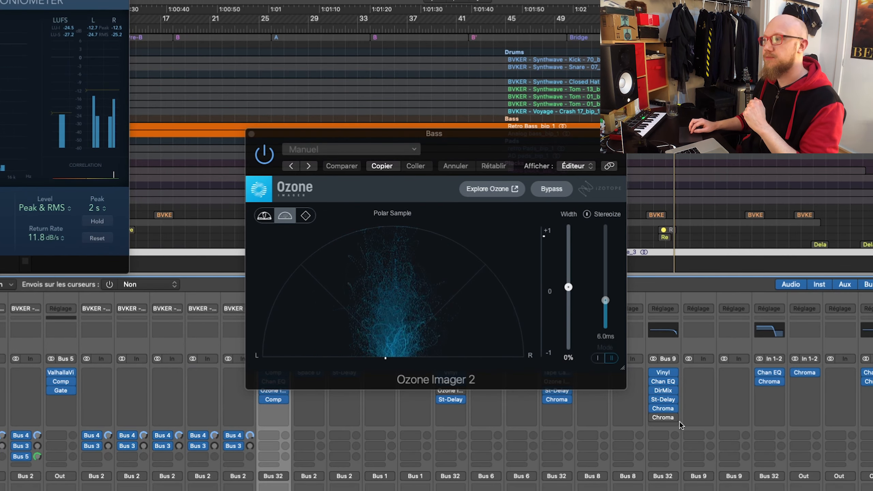
key(space)
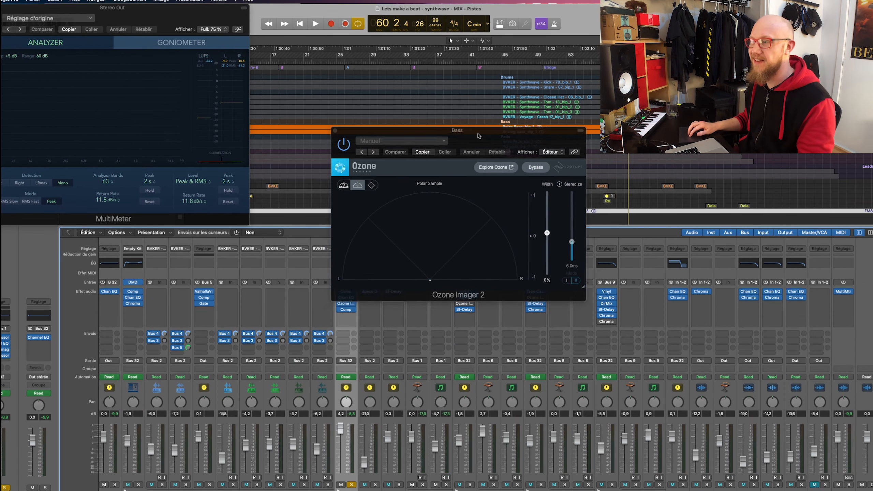
drag(477, 134, 386, 60)
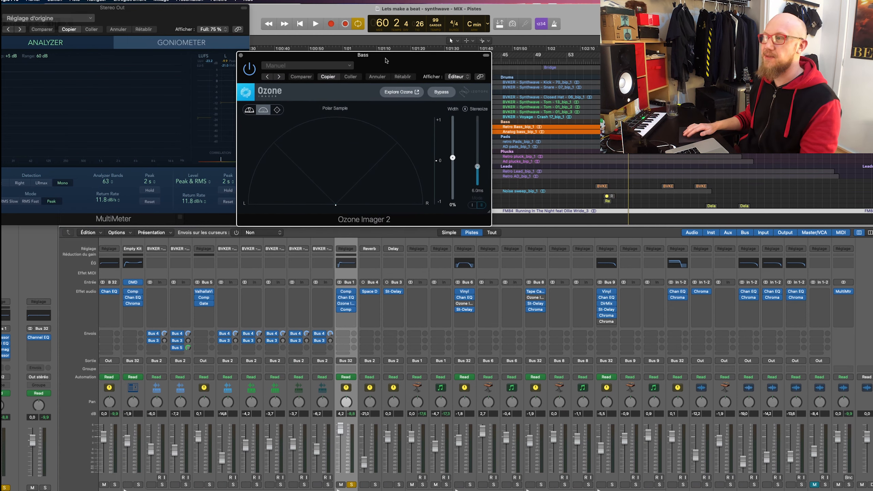
Step: Insert a Direction Mixer before the Ozone Imager 2 on the Bass channel and reopen the imager alongside it
click(351, 302)
mouse_move(378, 383)
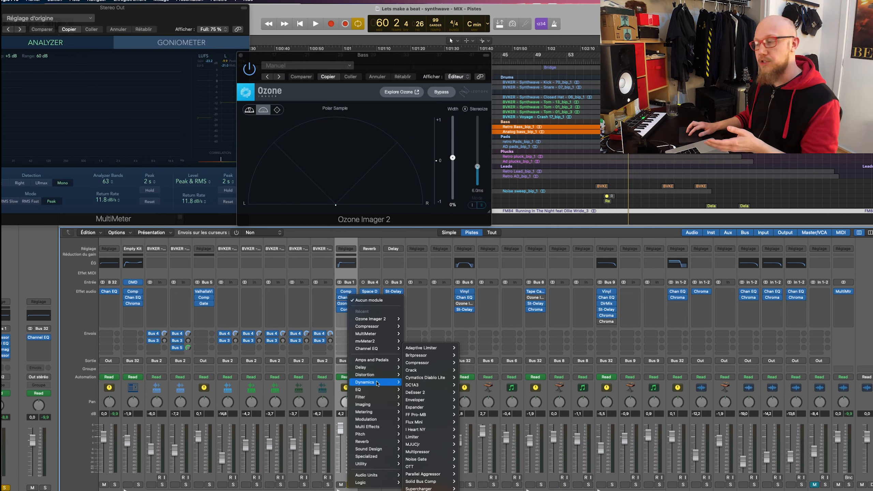
mouse_move(377, 408)
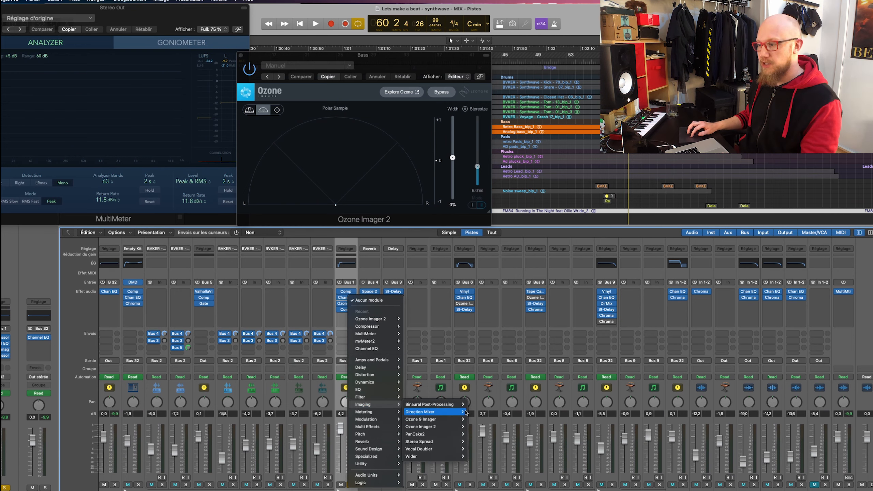
mouse_move(432, 421)
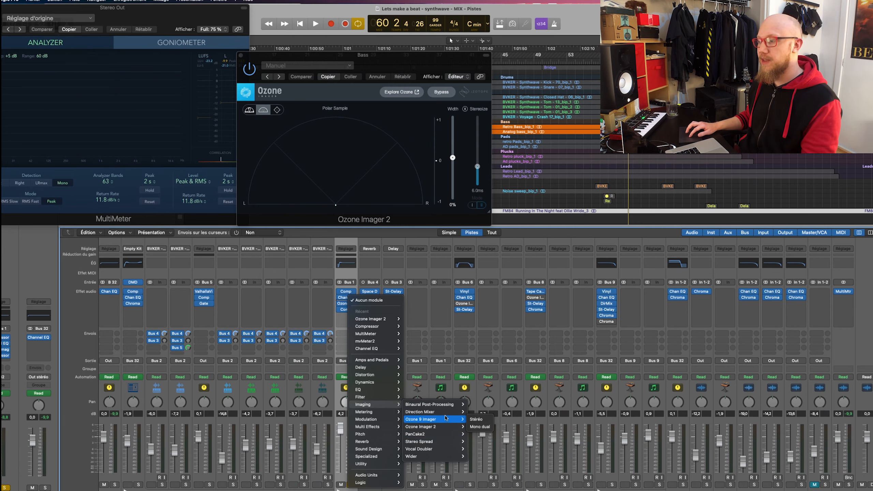
click(420, 411)
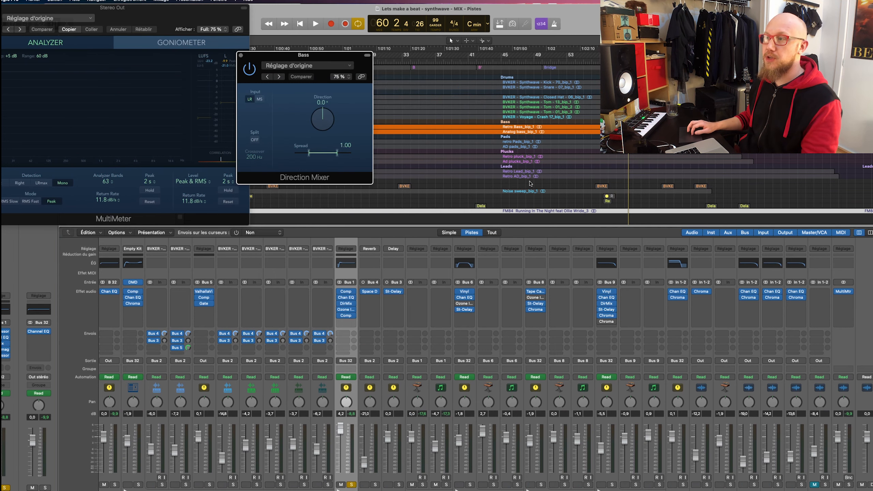
click(348, 312)
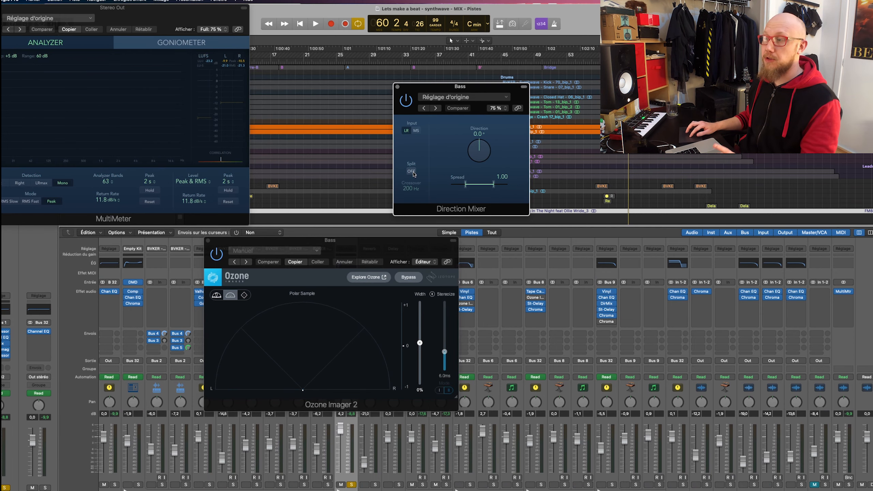
Step: Split the Bass Direction Mixer at a 1100 Hz crossover with Spread Low 0.00 and Spread High 0.30, and close both plug-in windows
click(411, 171)
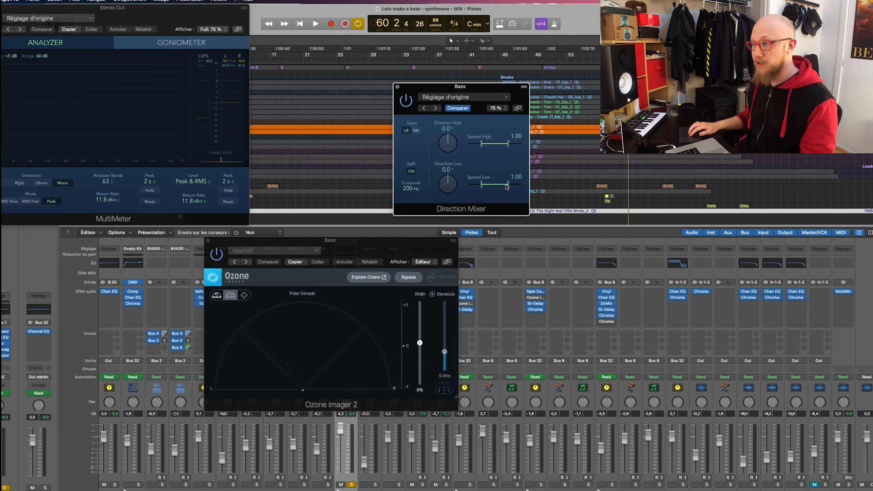
drag(489, 183, 493, 188)
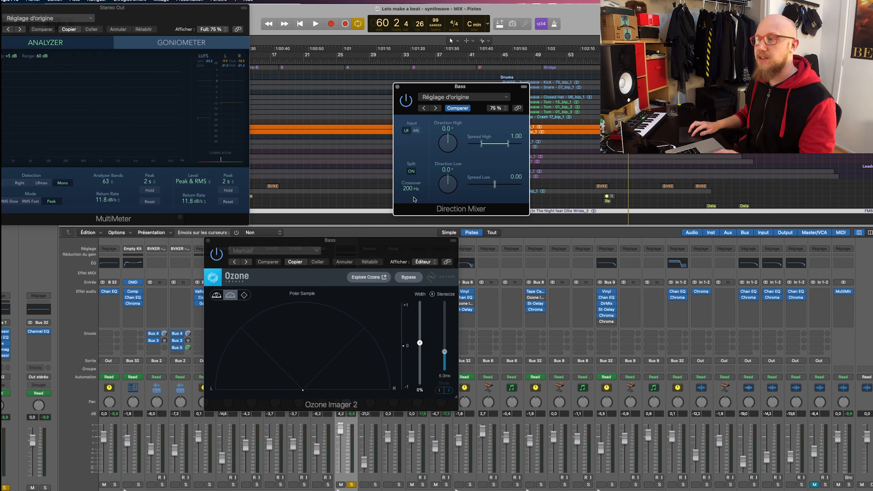
drag(508, 143, 499, 146)
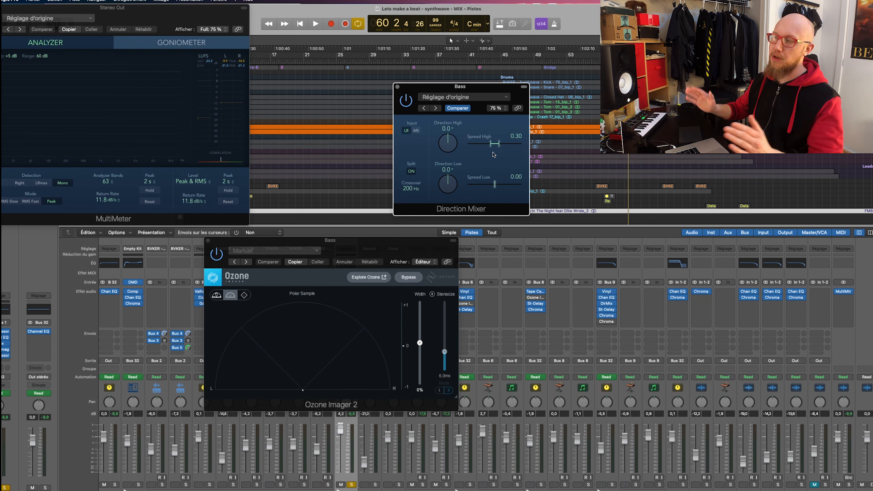
drag(411, 188, 385, 172)
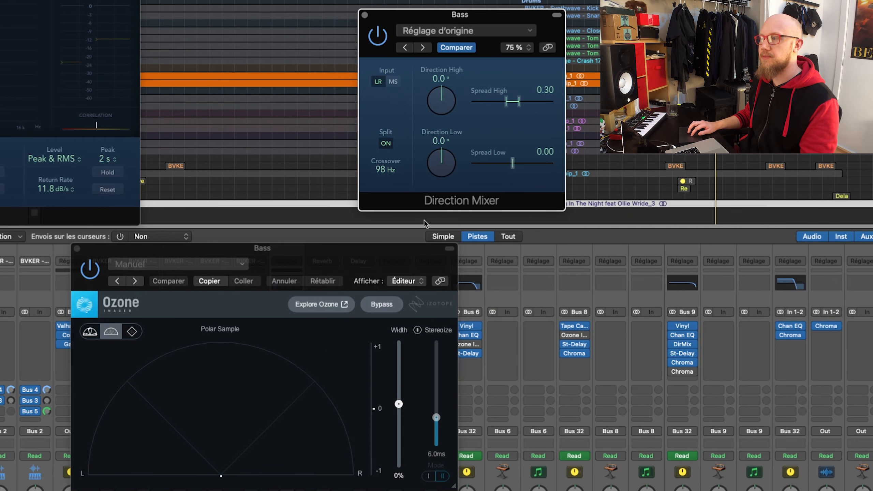
key(space)
drag(386, 170, 386, 140)
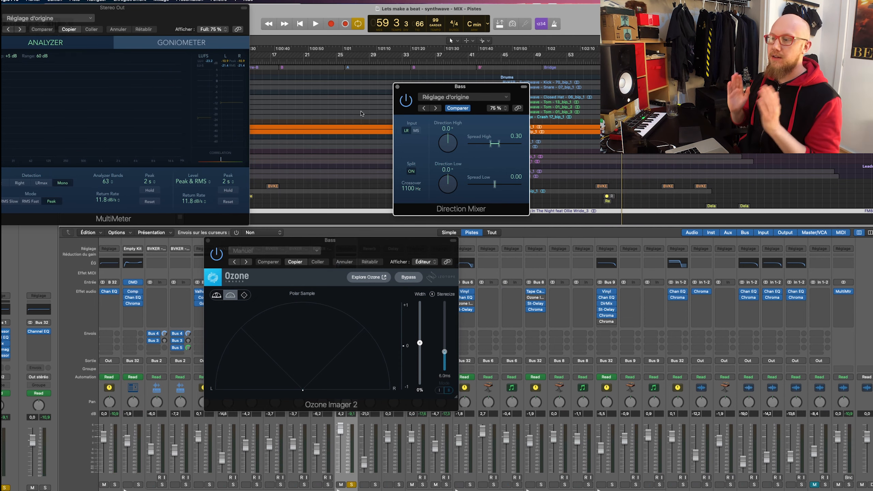
key(super+w)
click(208, 240)
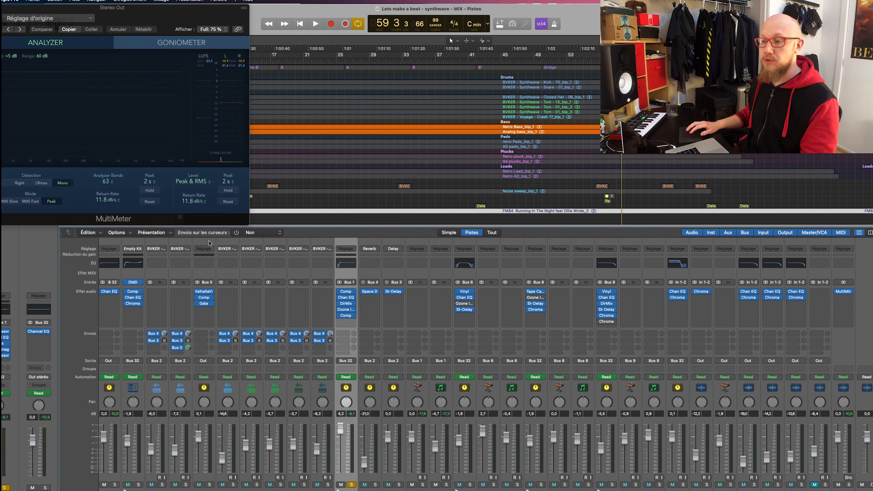
Step: Try a Direction Mixer on the Kick channel
click(157, 300)
click(208, 316)
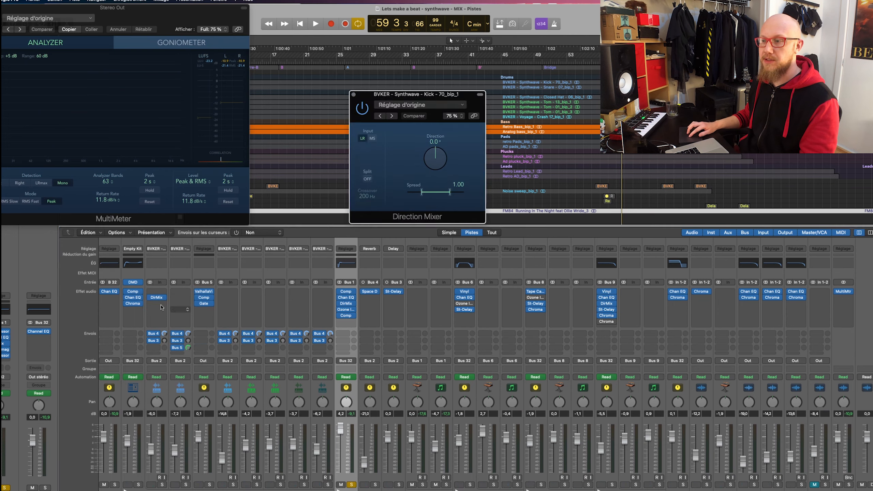
click(157, 303)
click(208, 330)
drag(481, 98, 414, 260)
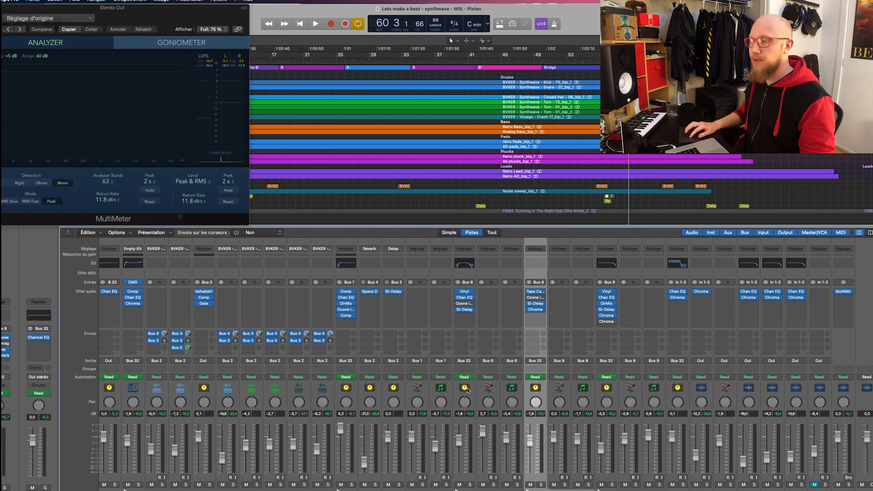
Step: Solo the Pads channel, open its Ozone Imager 2, and switch the plug-in on
click(467, 390)
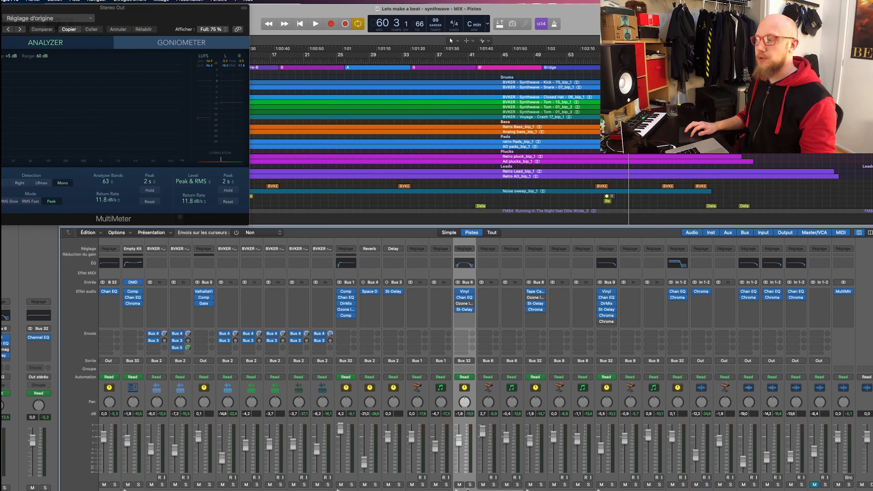
click(470, 484)
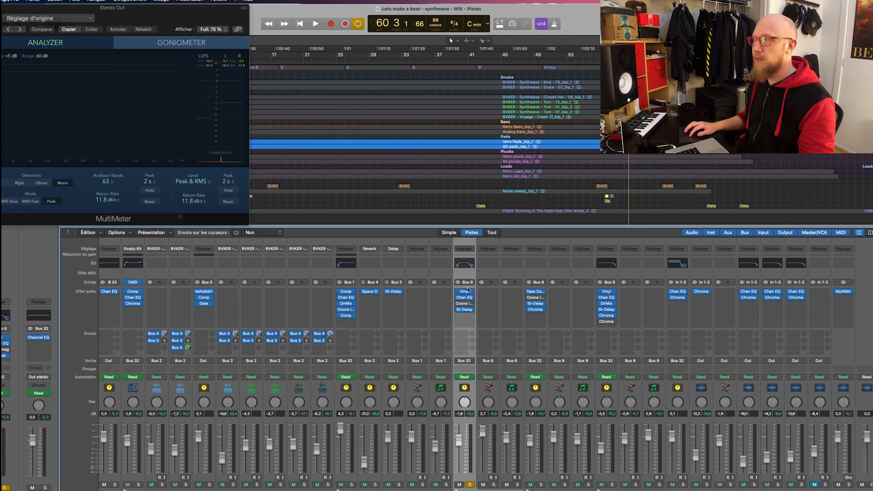
click(464, 303)
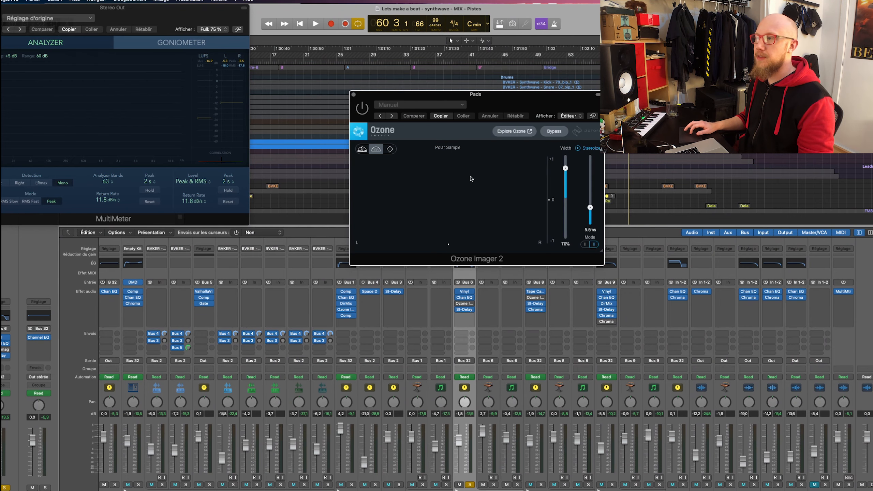
drag(367, 110, 207, 121)
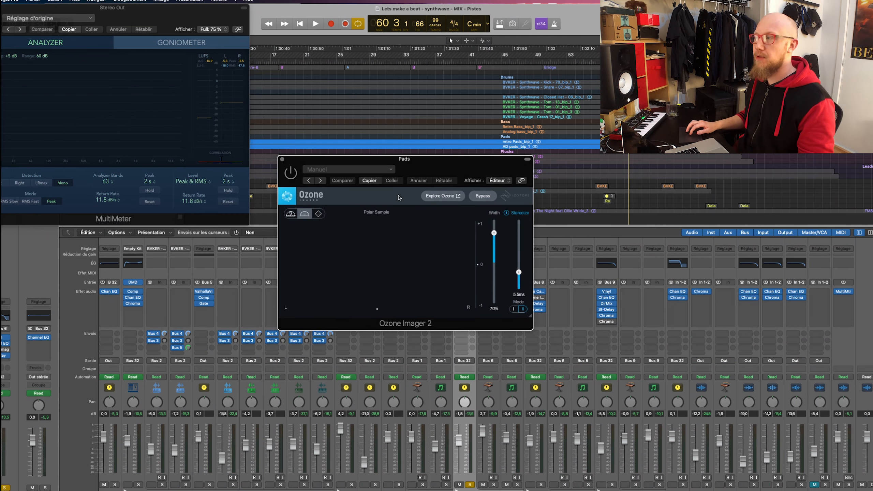
click(293, 175)
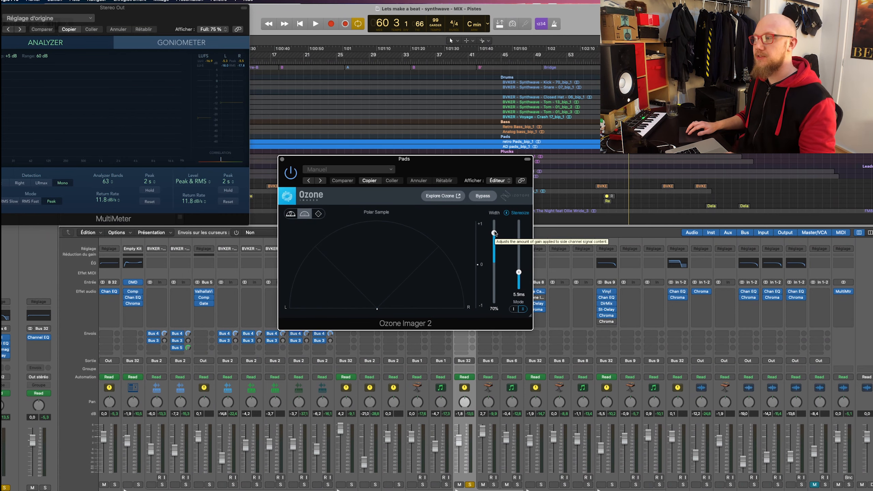
Step: Audition the Pads imager at 0% width, and bring it back to 65% width with Stereoize on during playback
drag(494, 233, 494, 261)
key(space)
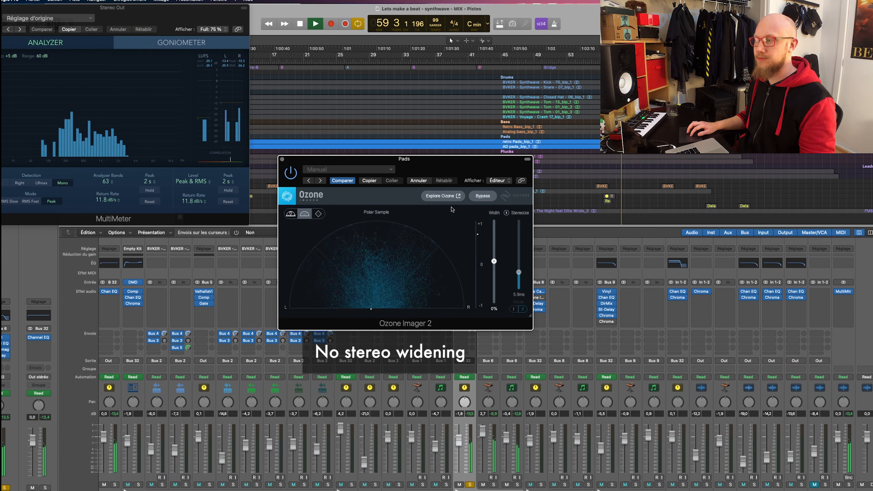
click(424, 183)
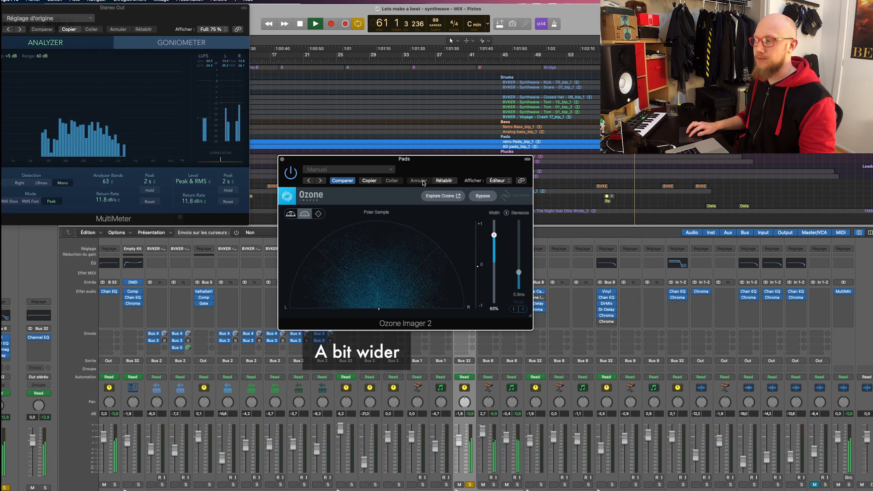
click(506, 212)
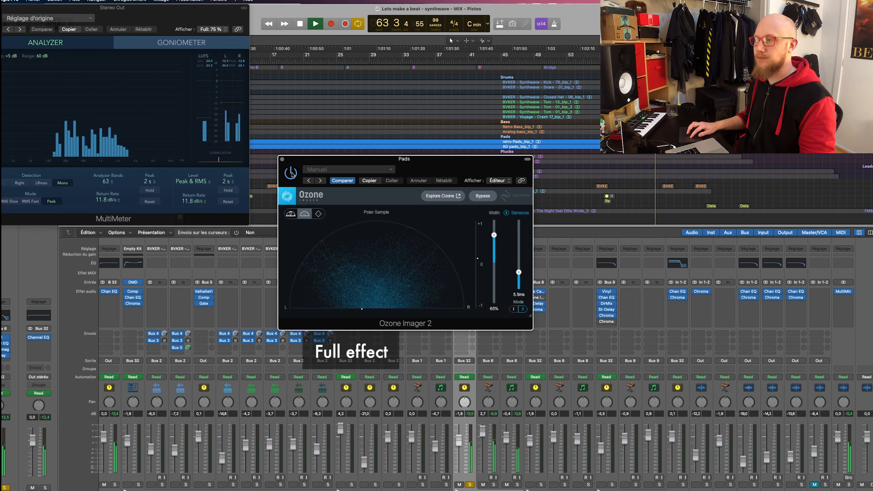
key(space)
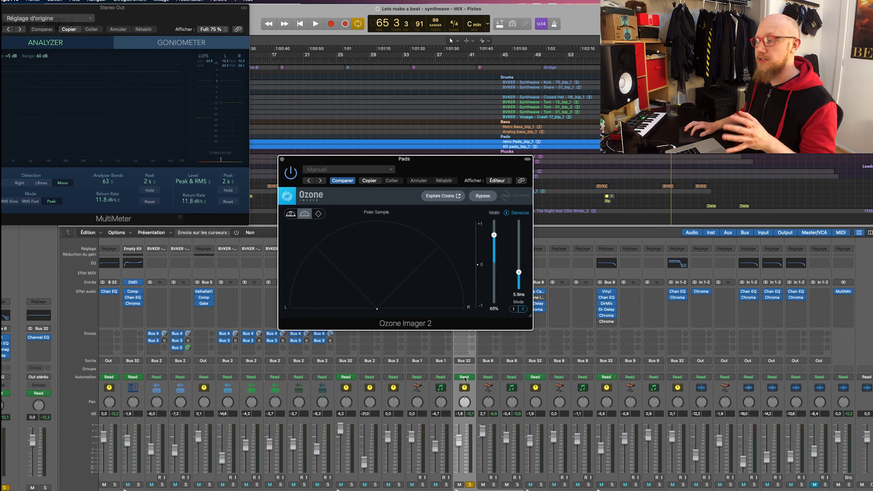
Step: Unsolo the Pads channel and play the full mix with its Ozone Imager 2 switched off for comparison
click(471, 485)
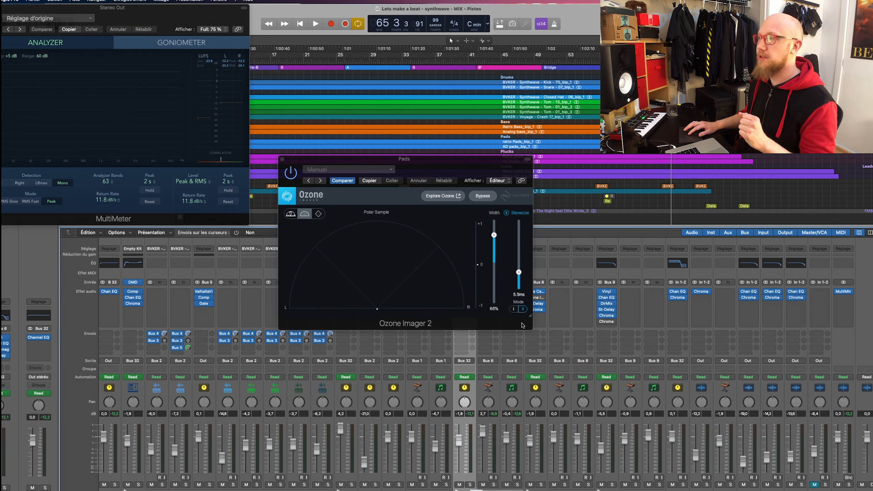
key(space)
click(292, 173)
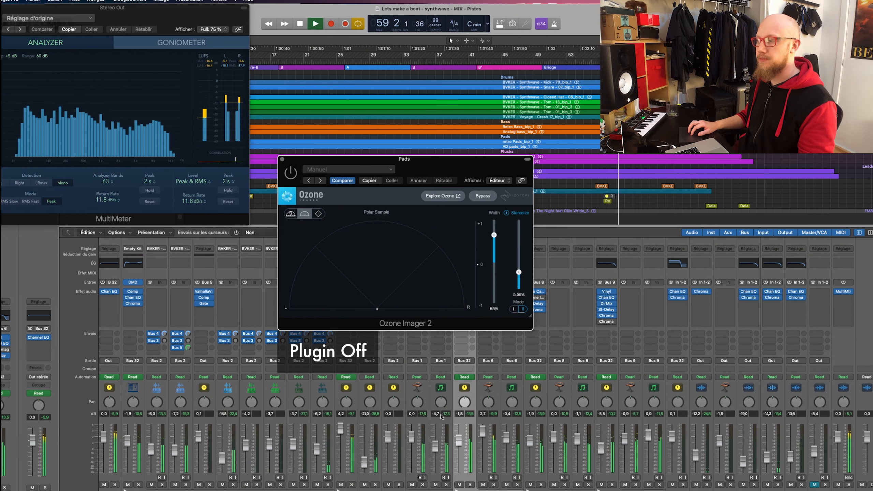
Step: Switch the Pads Ozone Imager 2 back on and set the channel fader to -0.8 dB, finishing by stopping playback and closing the plug-in
drag(460, 438, 459, 437)
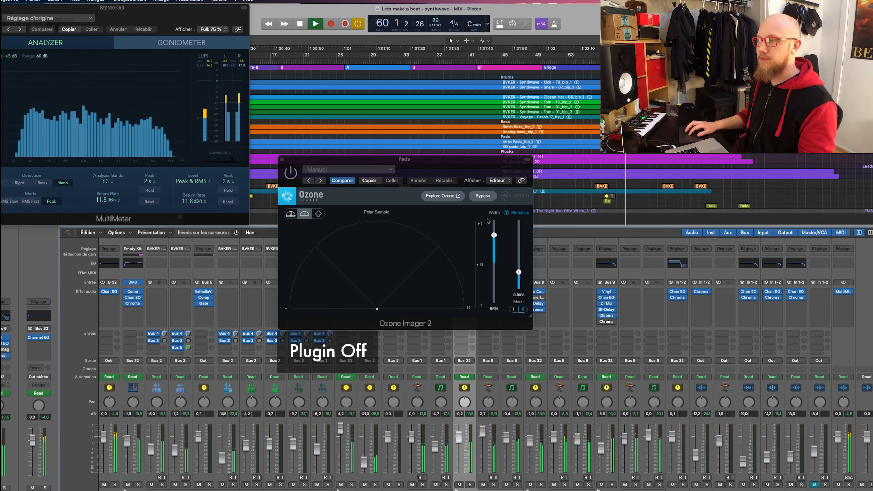
click(291, 173)
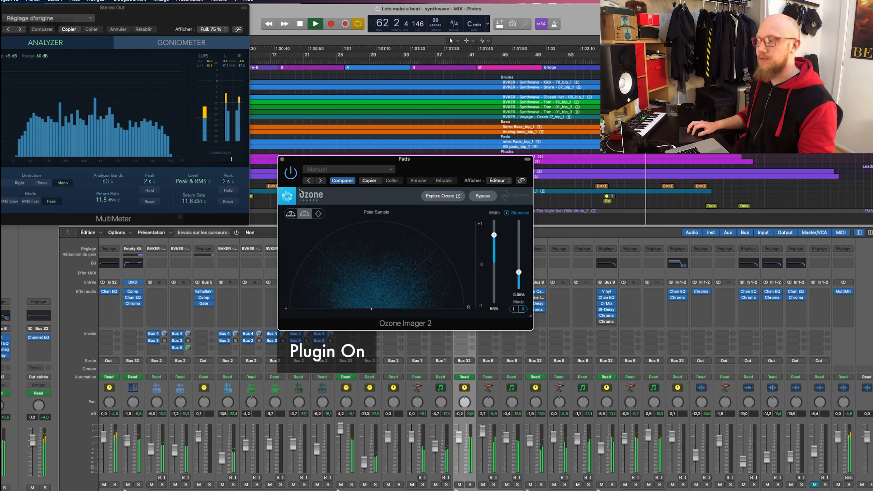
drag(462, 441, 461, 443)
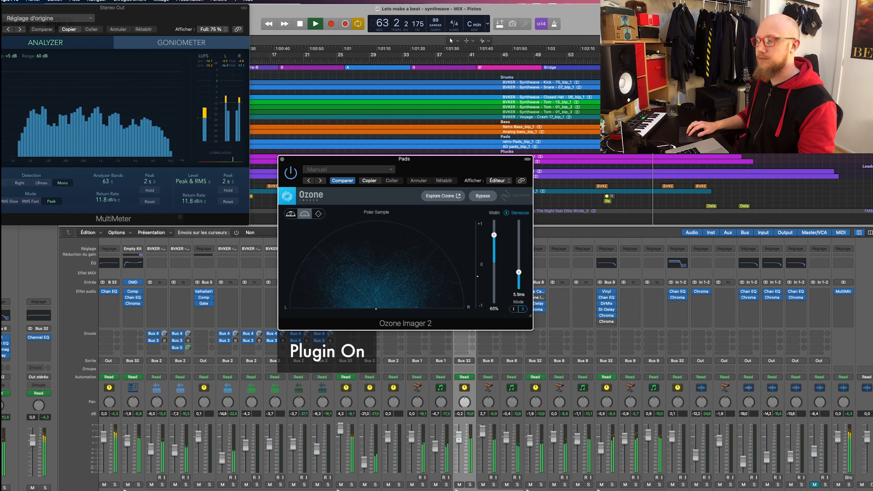
key(space)
drag(459, 167, 355, 164)
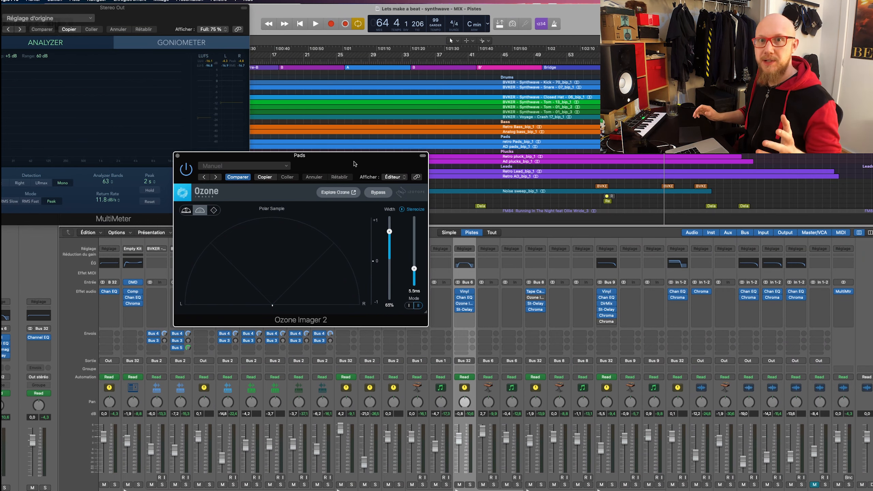
click(177, 156)
Step: Open the Plucks channel's Ozone Imager 2, switch it on during playback, and set its width to 45%
click(535, 297)
key(space)
click(253, 148)
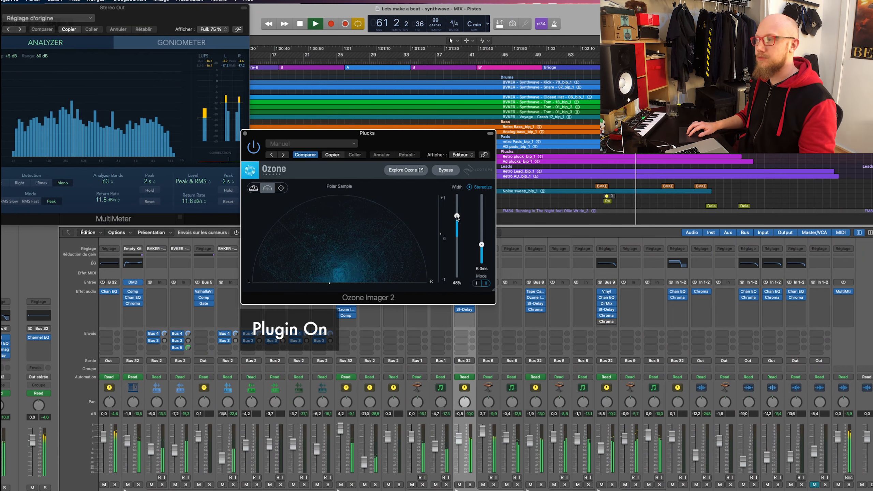
drag(457, 215, 457, 219)
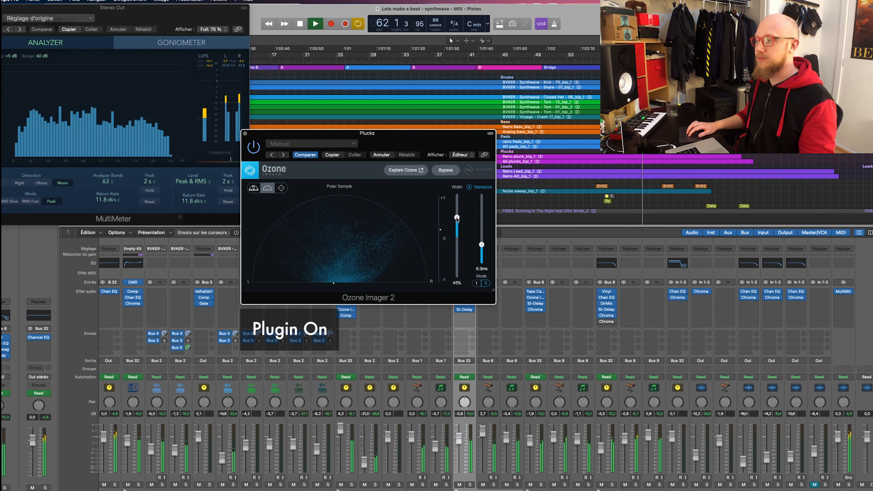
Step: Add a Bus 11 send to the Drums, Bass, Pads, Plucks and Leads channels, and name the new aux channel RVB
click(241, 344)
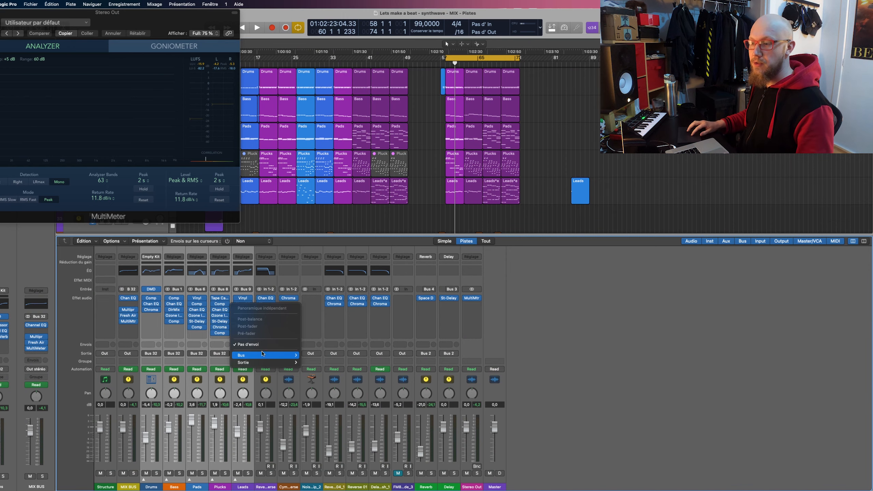
mouse_move(262, 356)
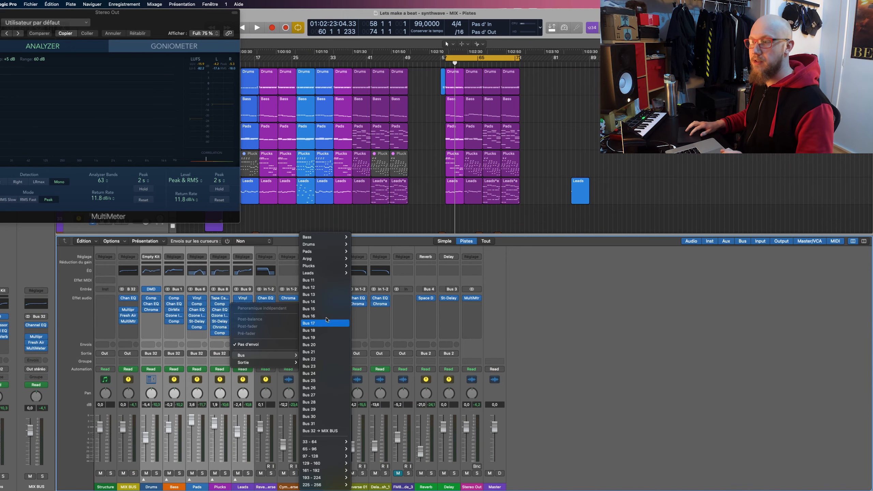
click(323, 280)
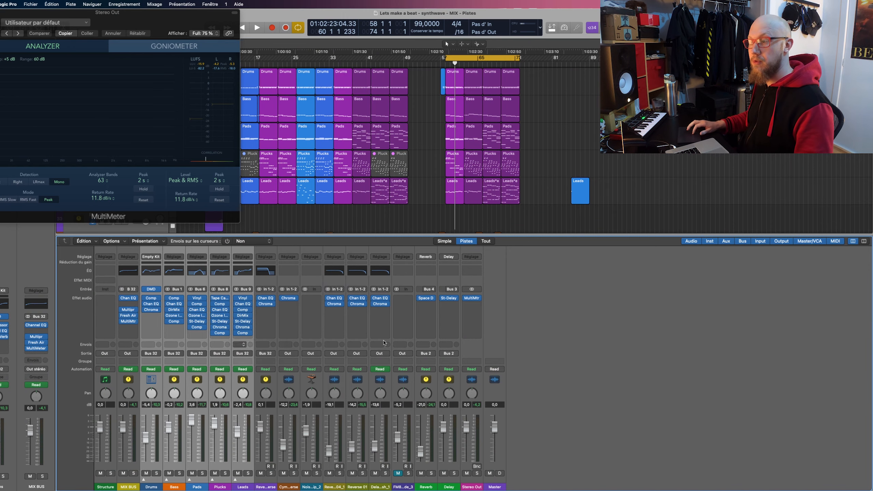
double_click(471, 487)
text(RVB)
key(Return)
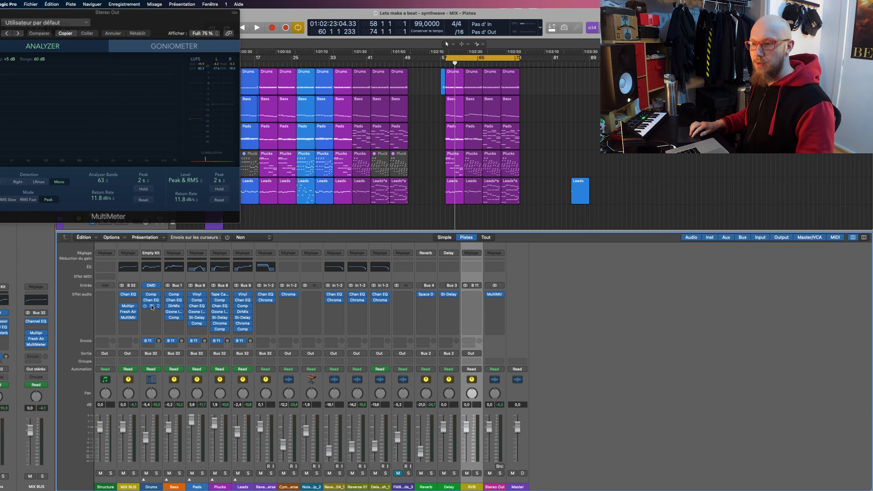
Step: Insert ChromaVerb on the RVB channel with 0% dry and 100% wet, and nearly flatten its damping EQ curve
click(472, 295)
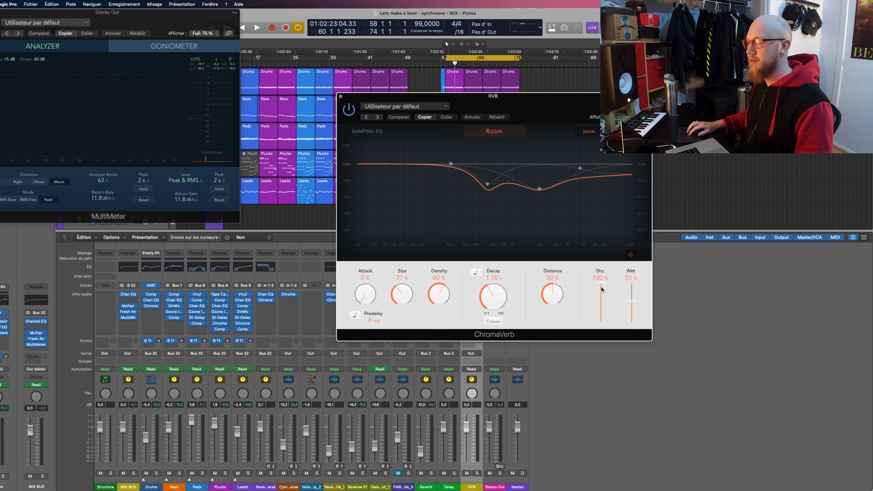
drag(601, 289, 600, 325)
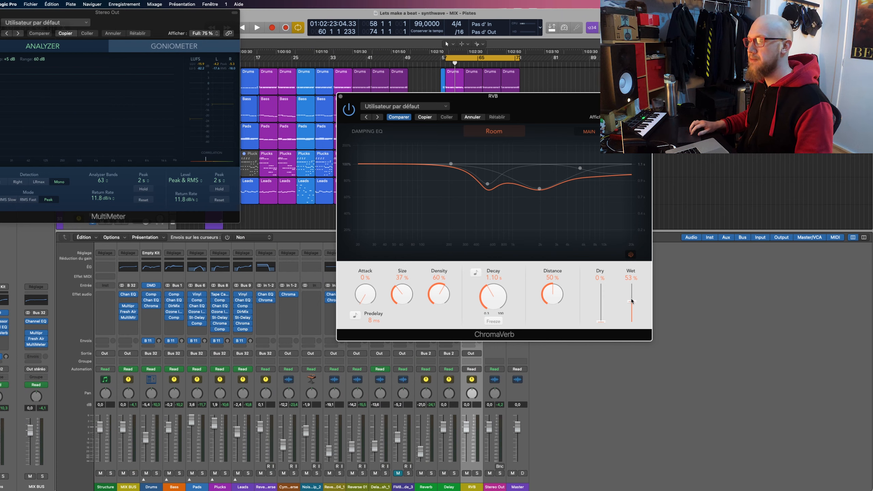
drag(488, 183, 487, 167)
drag(539, 189, 540, 169)
drag(580, 168, 585, 165)
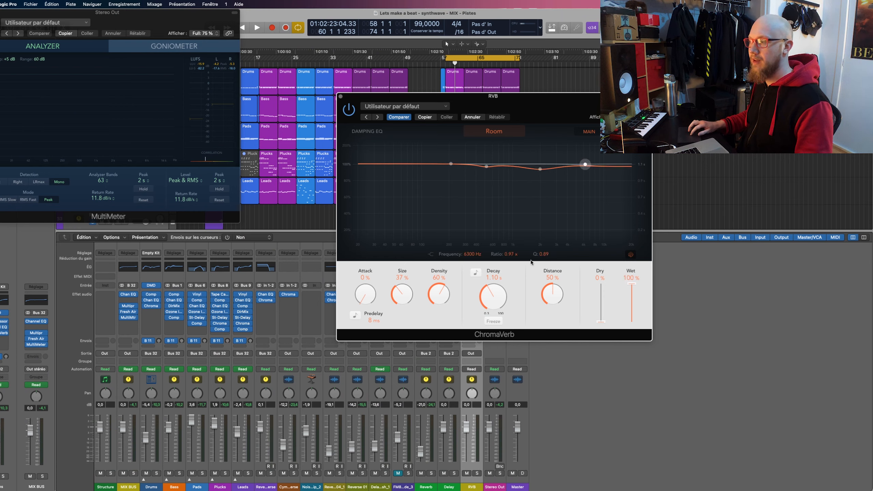
Step: Set the reverb to a tempo-synced 1 bar decay and 1/8 predelay, with size 43%, density 49% and distance 58%
click(476, 272)
drag(402, 293, 404, 291)
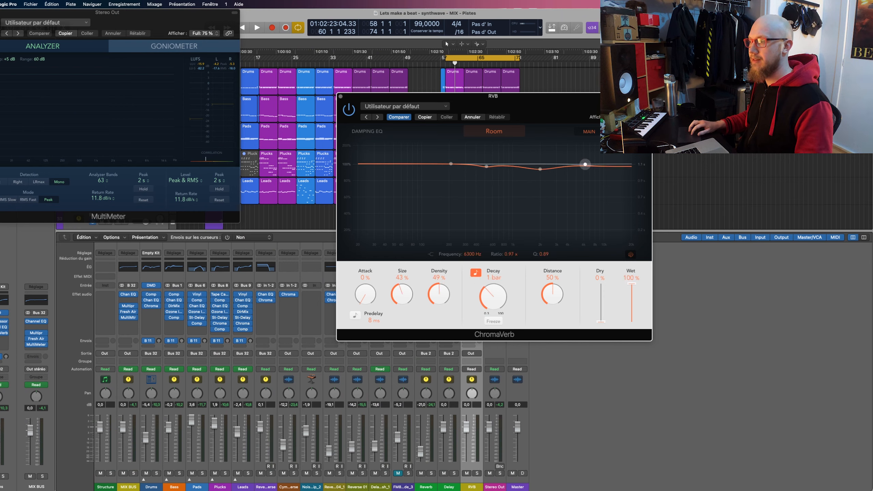
drag(552, 296, 552, 291)
click(355, 316)
click(373, 321)
click(374, 415)
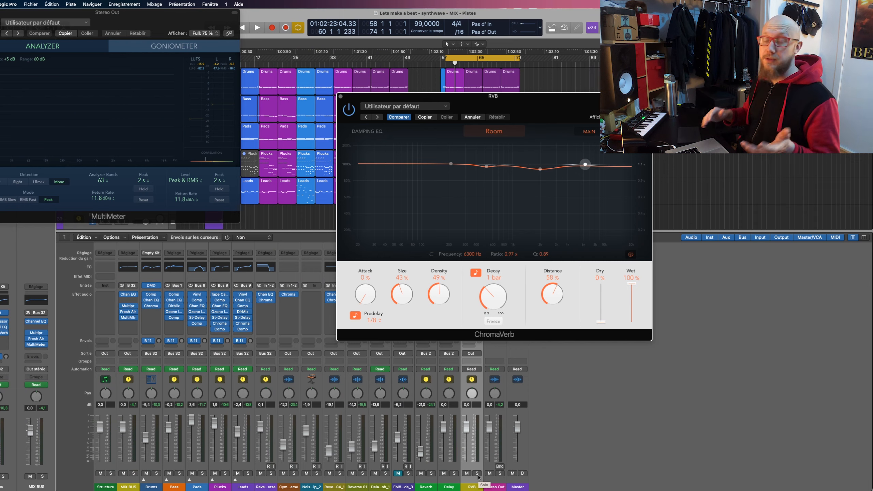
Step: Show the RVB sends on the mixer faders and play the song with the RVB channel soloed
click(227, 237)
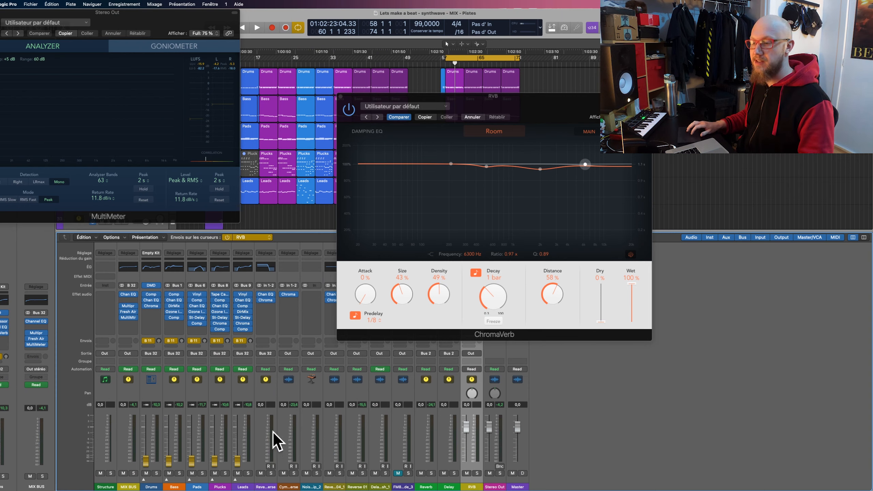
click(477, 473)
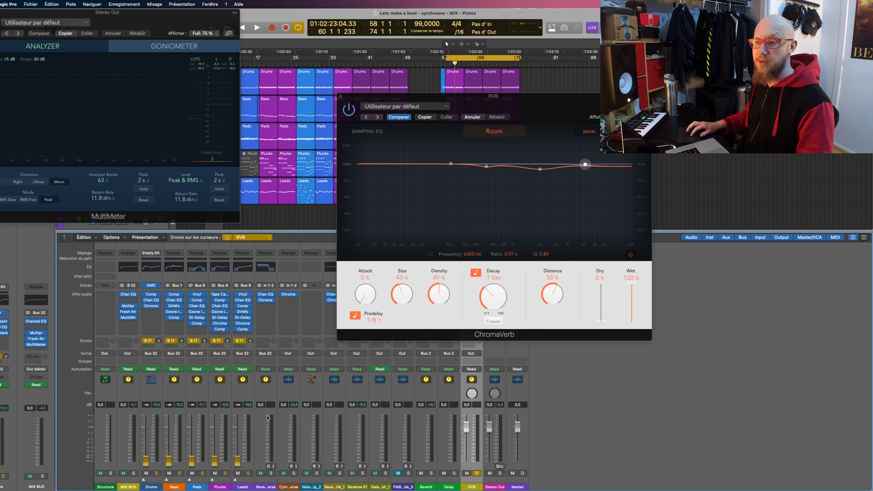
key(space)
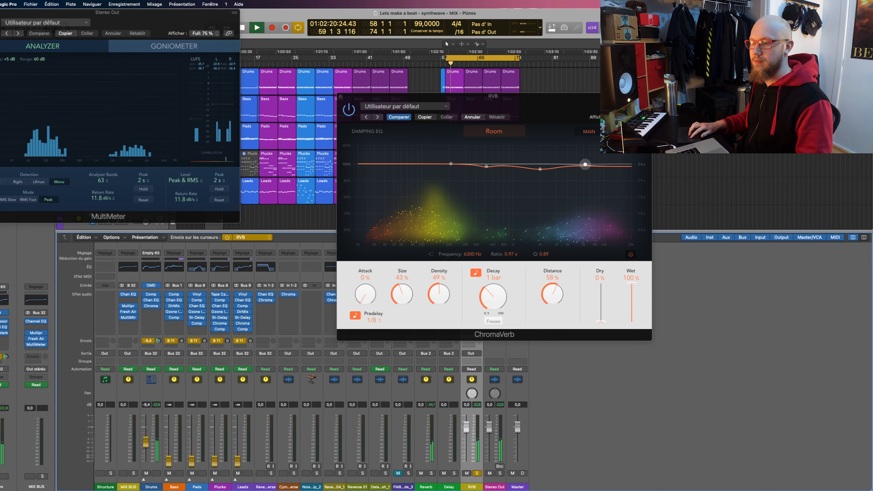
Step: Set the RVB send levels to -9.9 dB for Drums, -14.4 for Bass, -16.4 for Pads, -17.2 for Plucks and -17.4 for Leads
drag(145, 444, 146, 440)
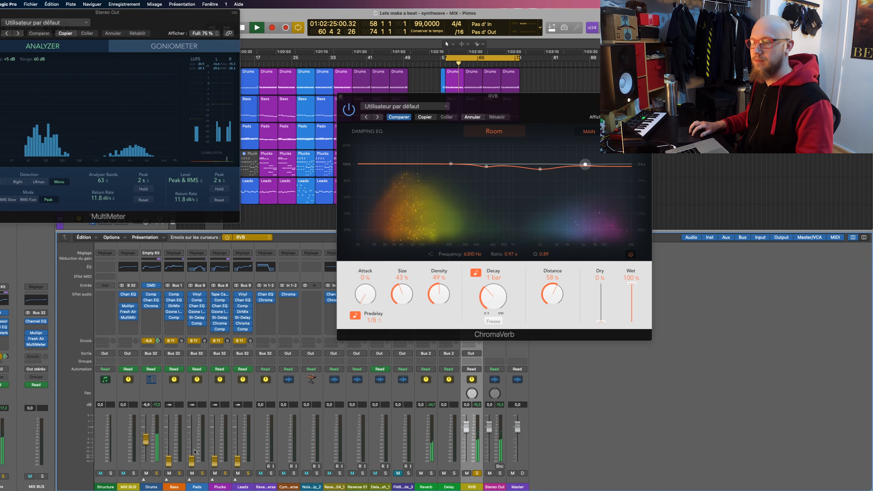
drag(169, 467, 169, 457)
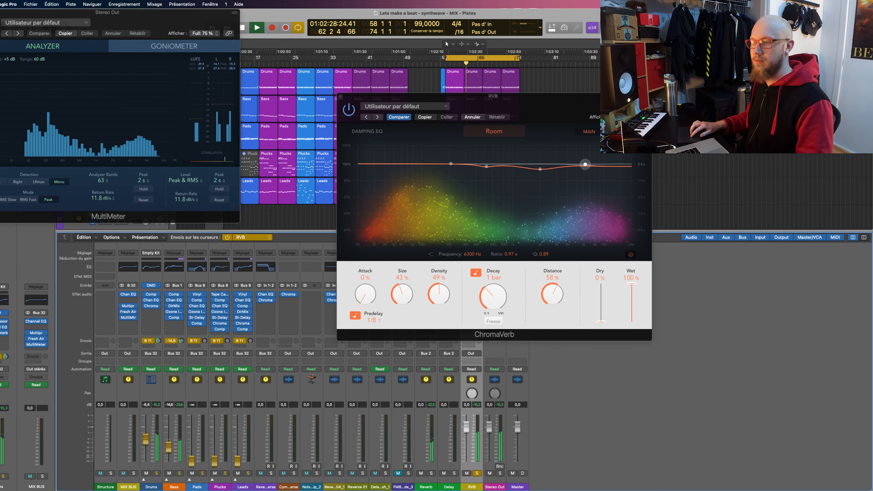
drag(169, 447, 169, 448)
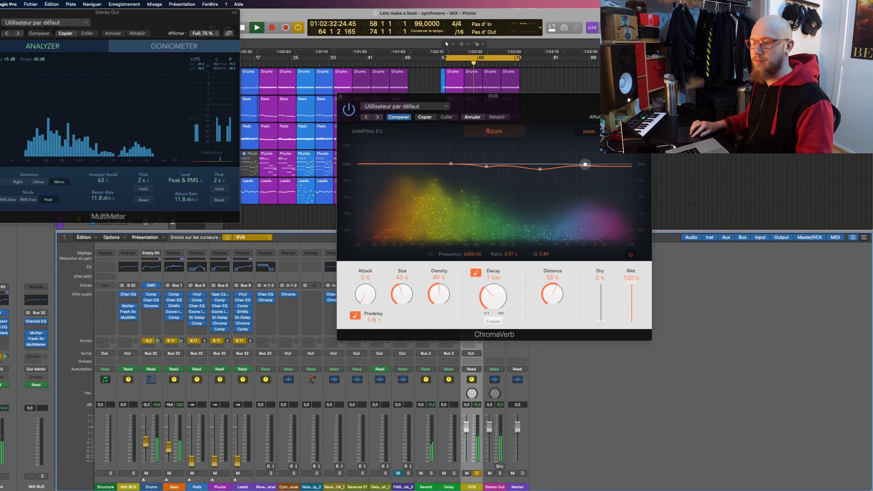
drag(192, 462, 192, 449)
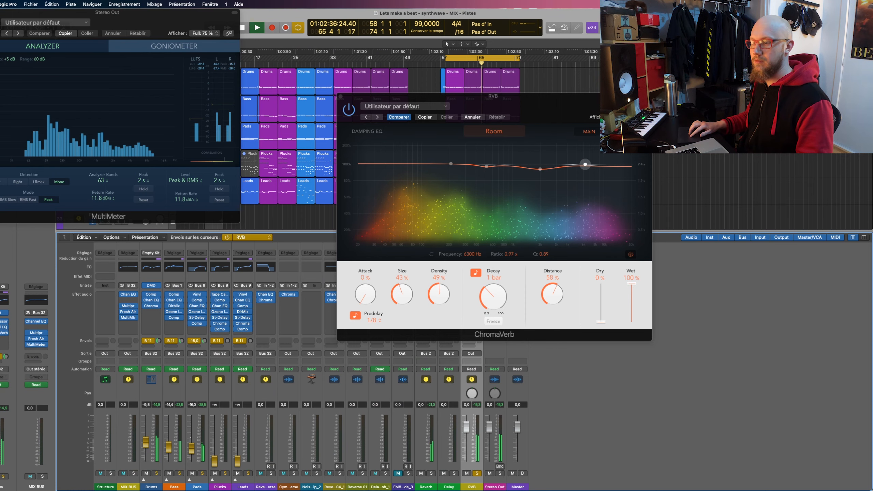
drag(191, 448, 215, 449)
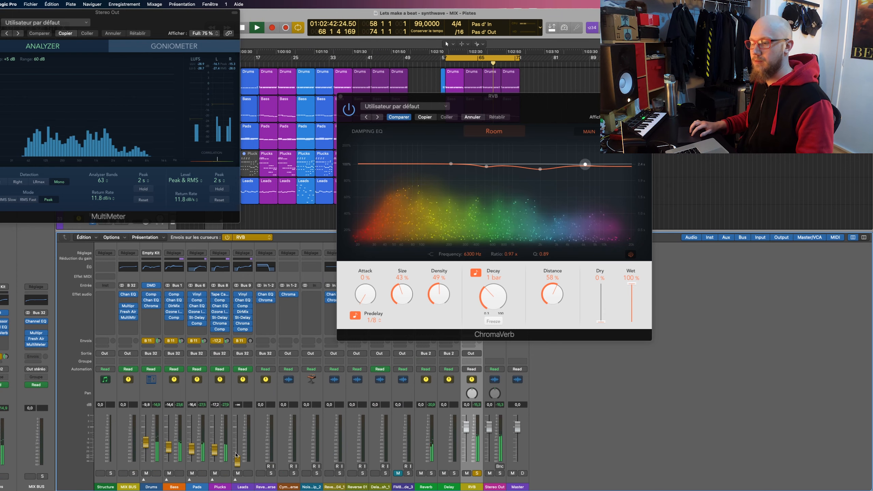
drag(237, 460, 237, 448)
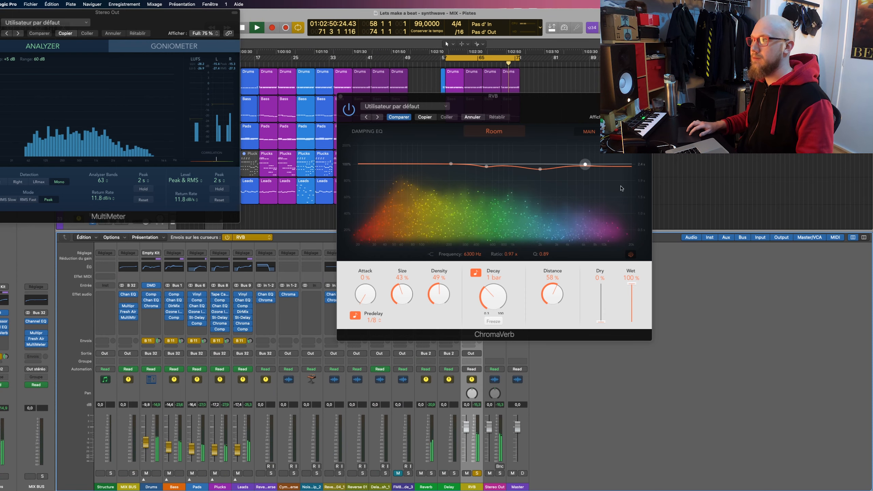
Step: Shape ChromaVerb's output EQ with a 126 Hz low cut and a -4.5 dB dip at 3100 Hz, and move its window aside with playback stopped
click(618, 131)
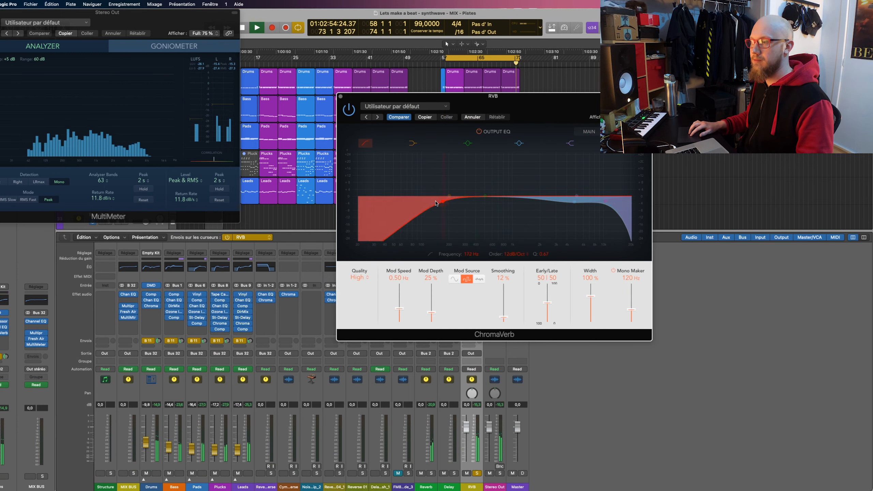
drag(436, 203, 425, 204)
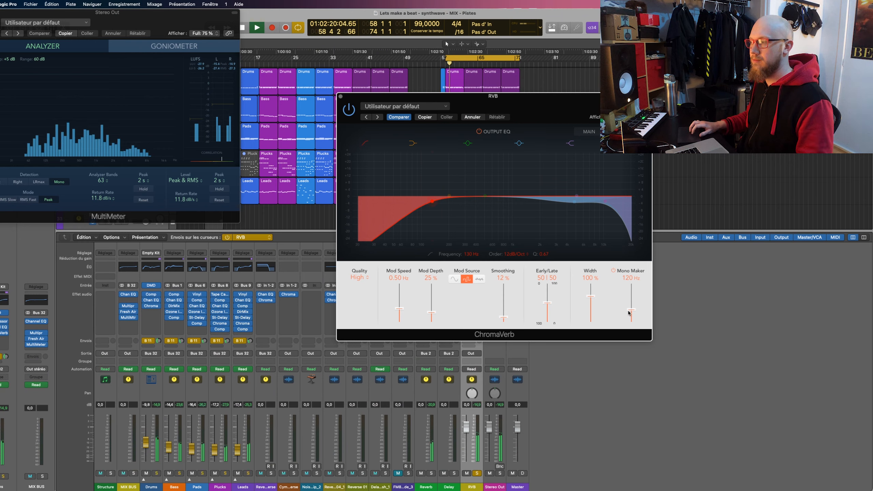
mouse_move(575, 213)
mouse_down()
mouse_move(556, 215)
mouse_move(562, 206)
mouse_move(559, 214)
mouse_up()
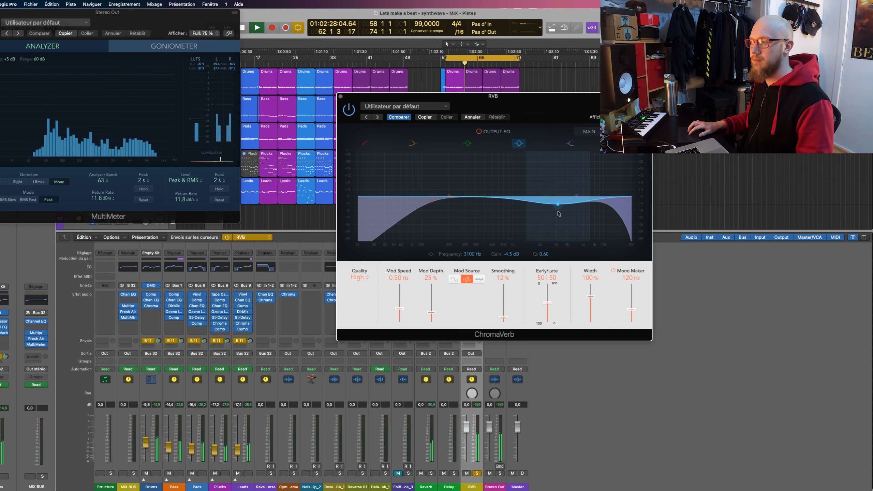
key(space)
drag(482, 97, 671, 83)
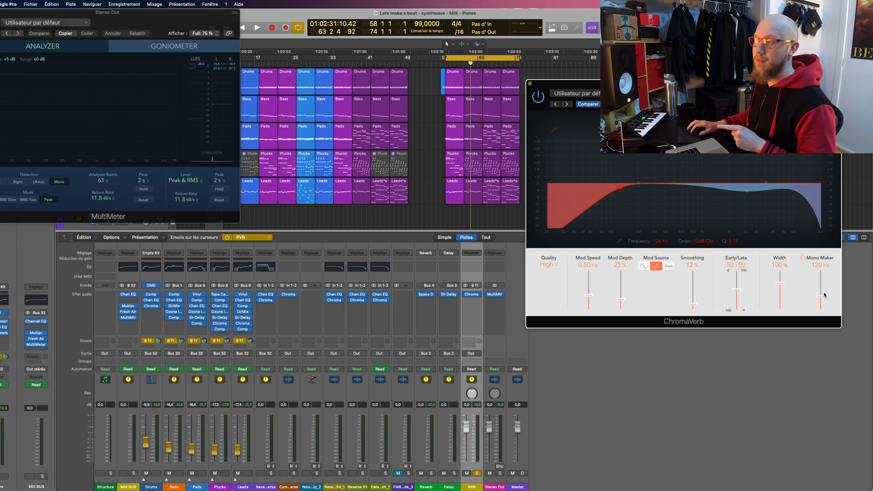
drag(732, 84, 728, 103)
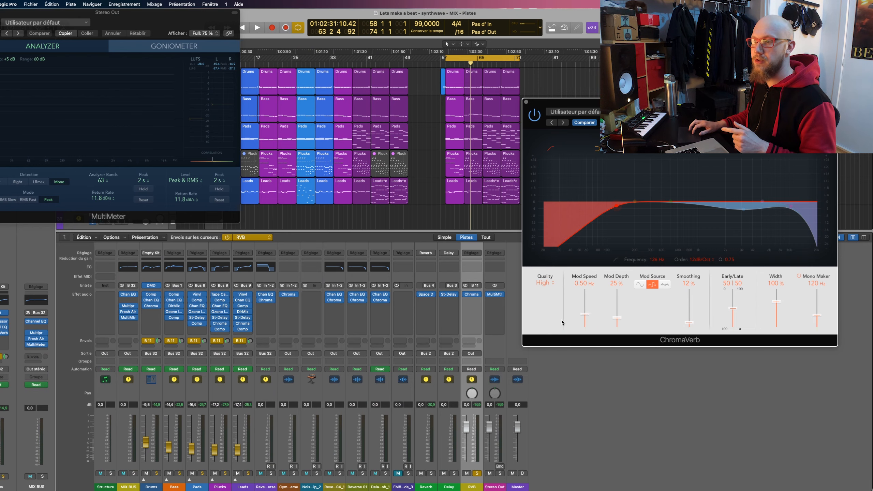
click(174, 305)
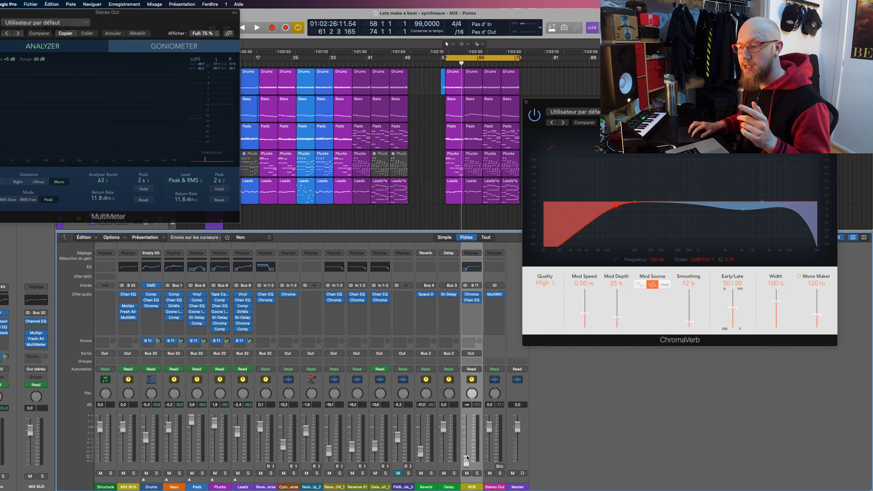
Step: Bring the RVB channel fader up to -9.4 dB during full-mix playback, and compare the mix with the channel muted and unmuted
drag(467, 460, 466, 440)
key(space)
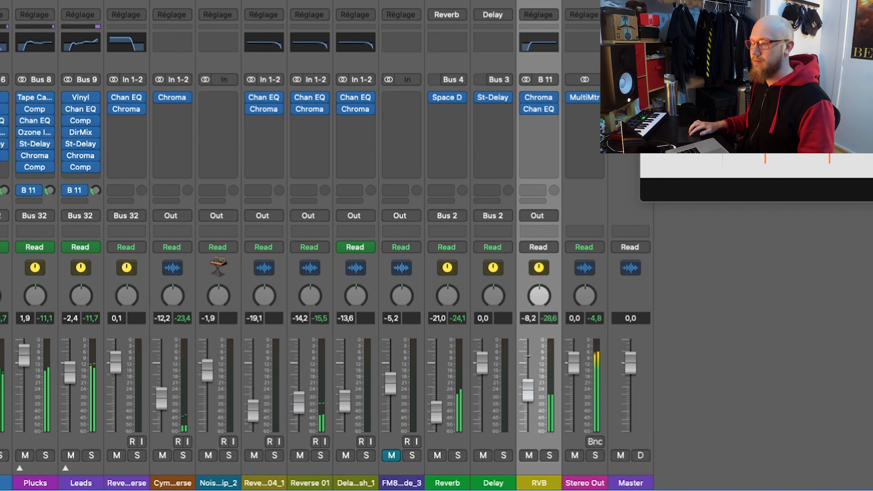
mouse_move(528, 390)
mouse_down()
mouse_move(528, 357)
mouse_move(528, 390)
mouse_up()
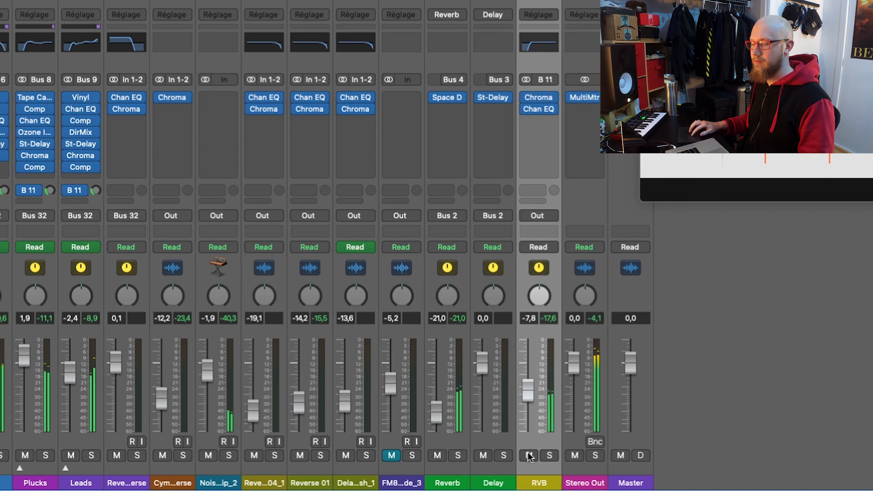
drag(530, 396, 529, 398)
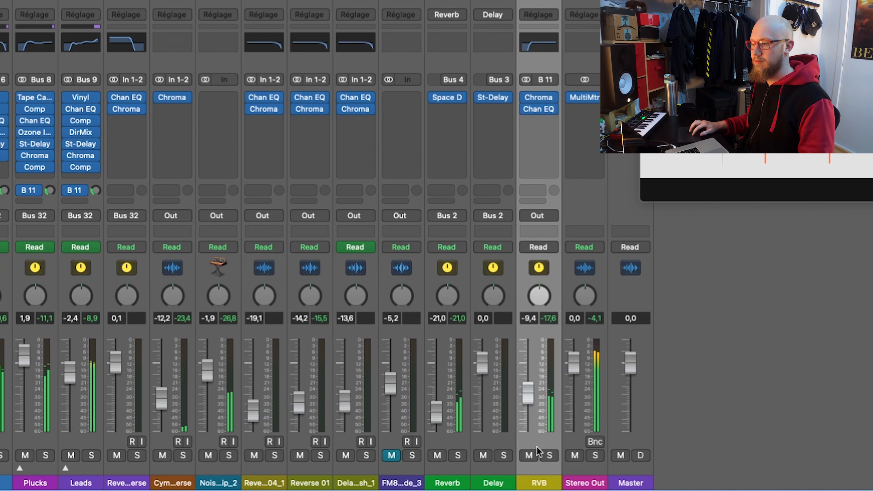
click(529, 456)
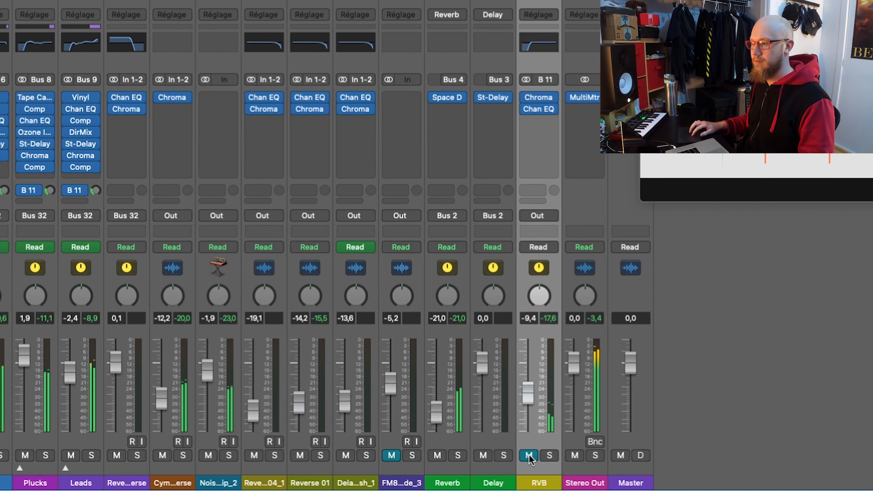
click(529, 456)
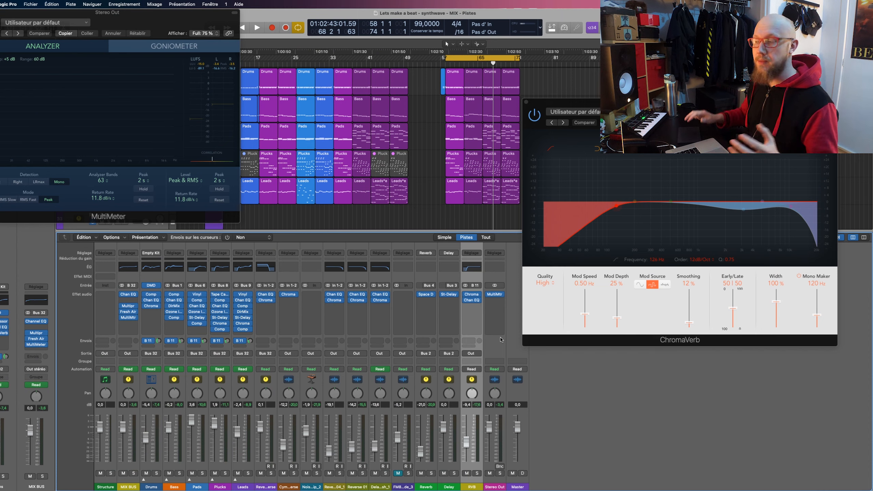
Step: Insert a Compressor after the Channel EQ on the RVB channel and set its side chain source to Audio 6
click(471, 306)
click(565, 324)
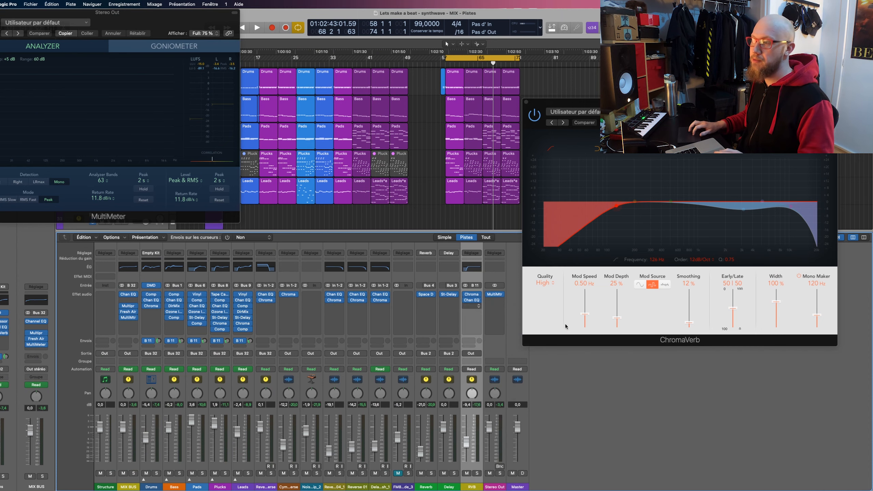
drag(590, 116, 577, 172)
click(651, 182)
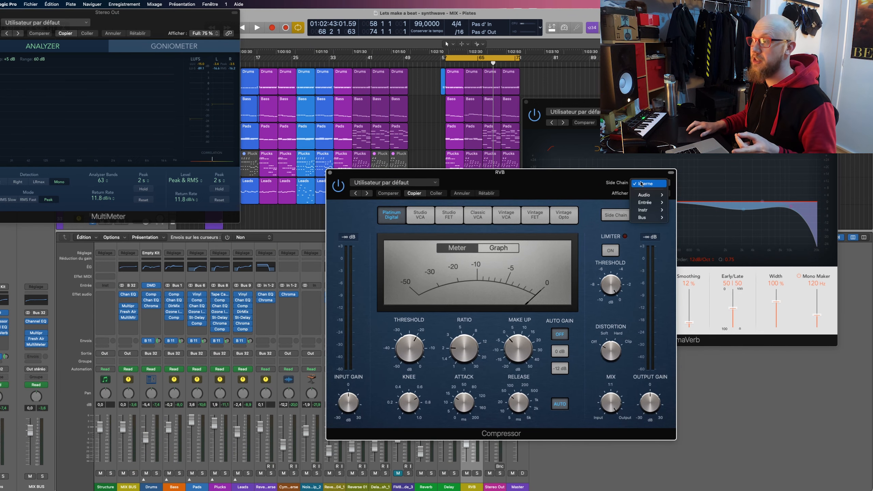
mouse_move(649, 195)
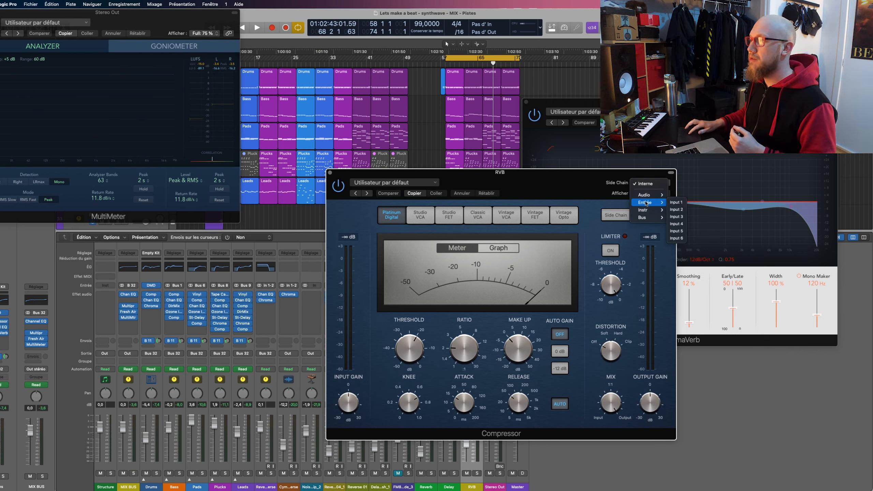
click(687, 231)
Step: Set the RVB compressor's threshold to about -14 dB during playback, and compare the sound with the compressor bypassed and engaged
key(space)
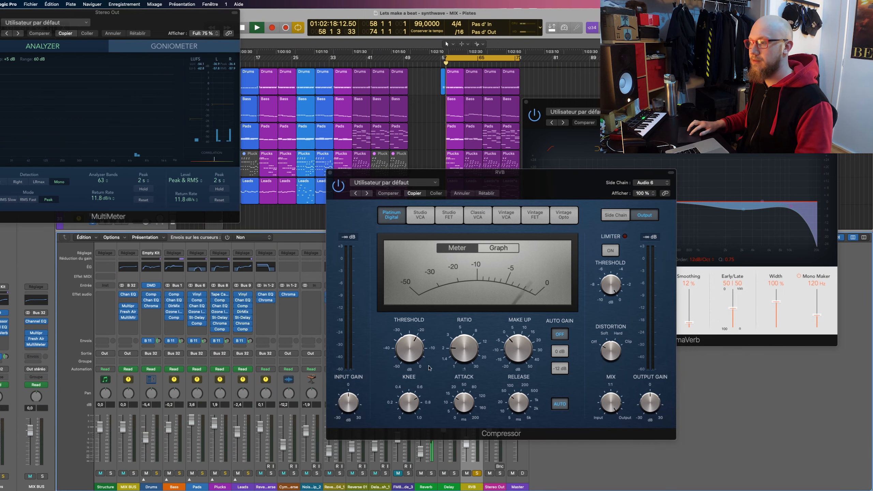
drag(412, 348, 412, 340)
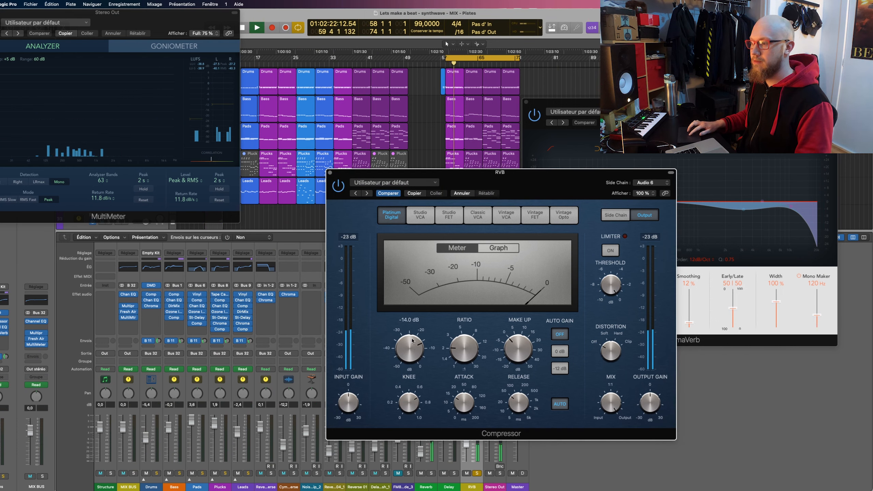
mouse_move(467, 411)
click(338, 186)
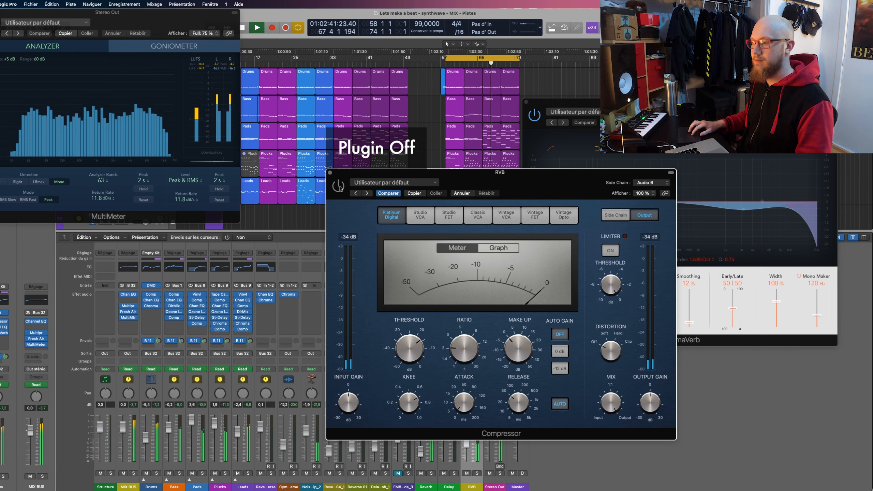
click(339, 186)
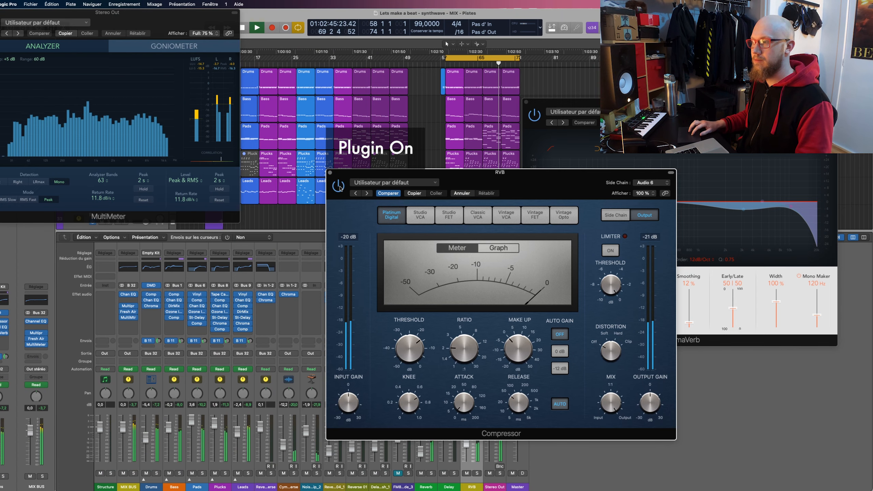
click(330, 172)
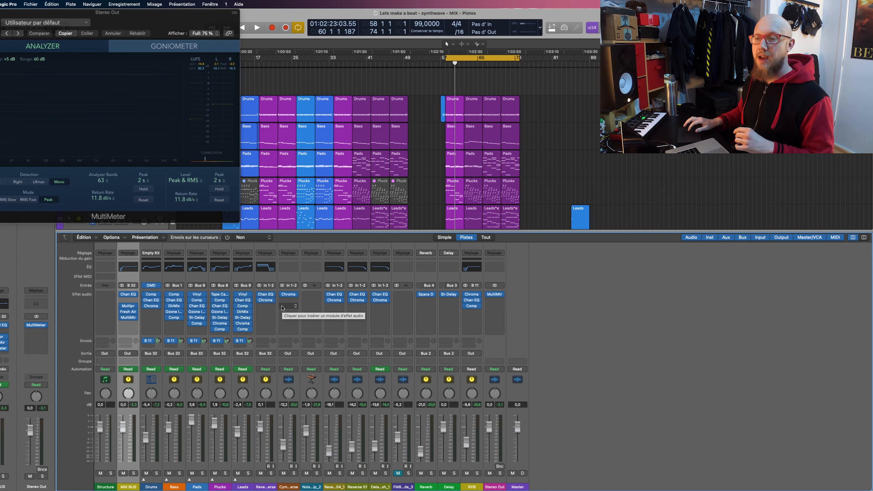
Step: Insert a stereo Compressor after the Channel EQ on the MIX BUS channel and set its ratio to 2.4:1
click(127, 299)
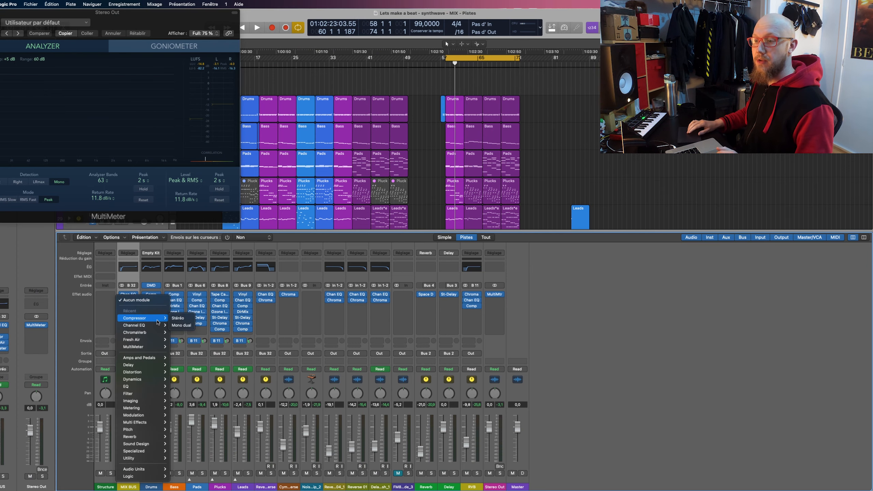
click(178, 318)
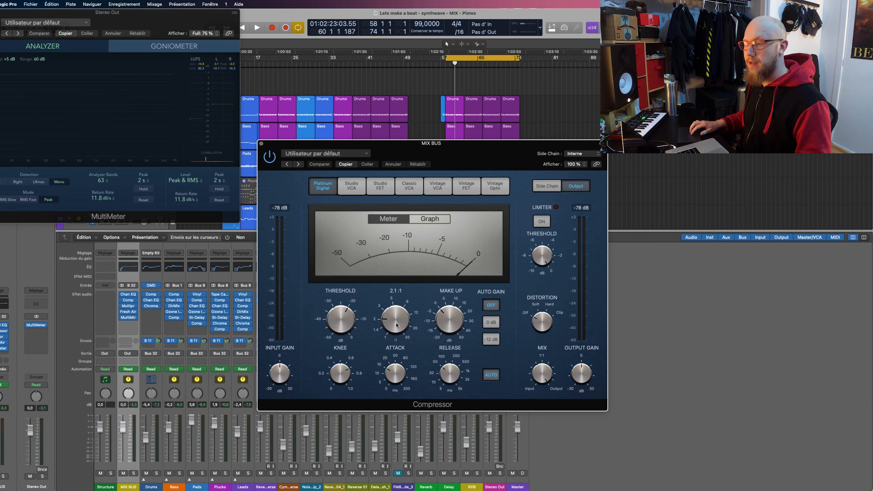
drag(397, 325, 397, 321)
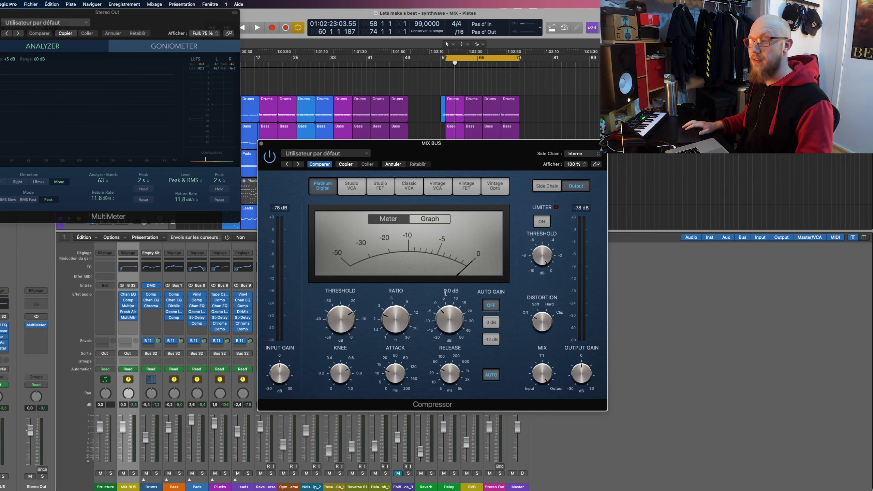
Step: During playback, set the MIX BUS compressor's threshold to about -15.5 dB and attack to 20 ms, and adjust its make-up gain
key(space)
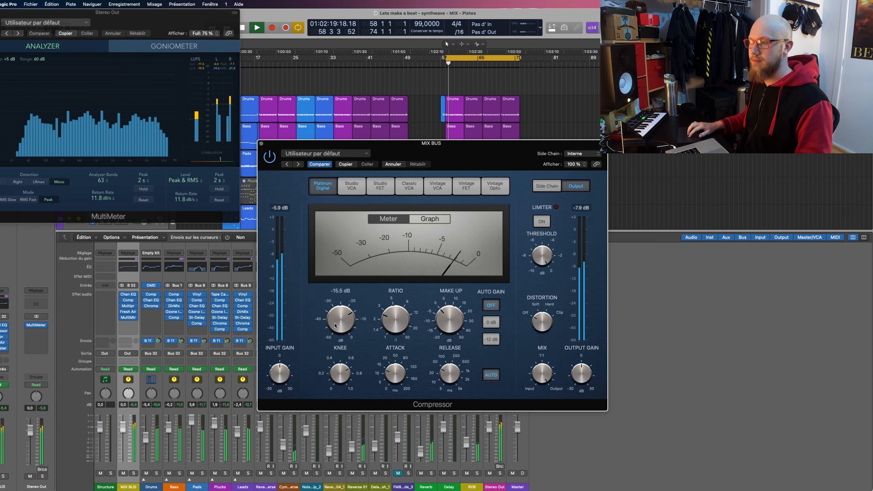
drag(336, 327, 333, 325)
mouse_move(396, 375)
mouse_down()
mouse_move(392, 388)
mouse_move(388, 364)
mouse_up()
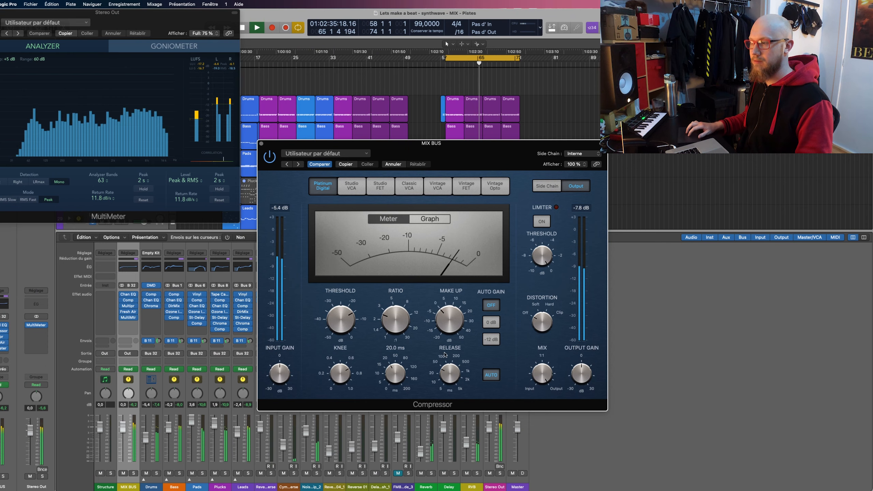
mouse_move(451, 327)
drag(450, 327, 451, 325)
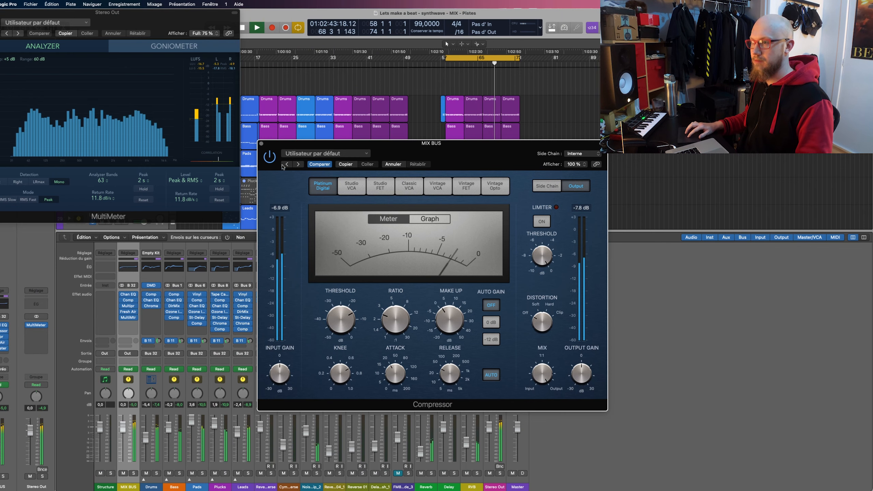
Step: Play the loop with the MIX BUS compressor bypassed and engaged to compare its effect on the full mix
click(271, 161)
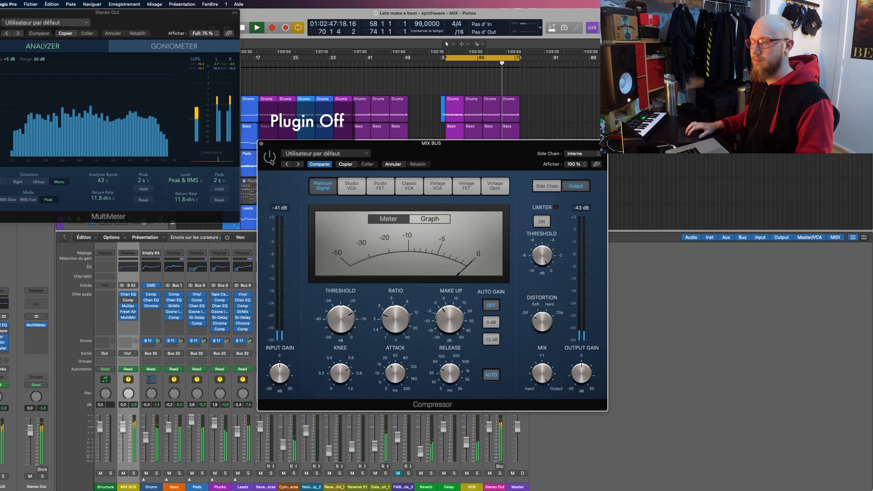
click(271, 160)
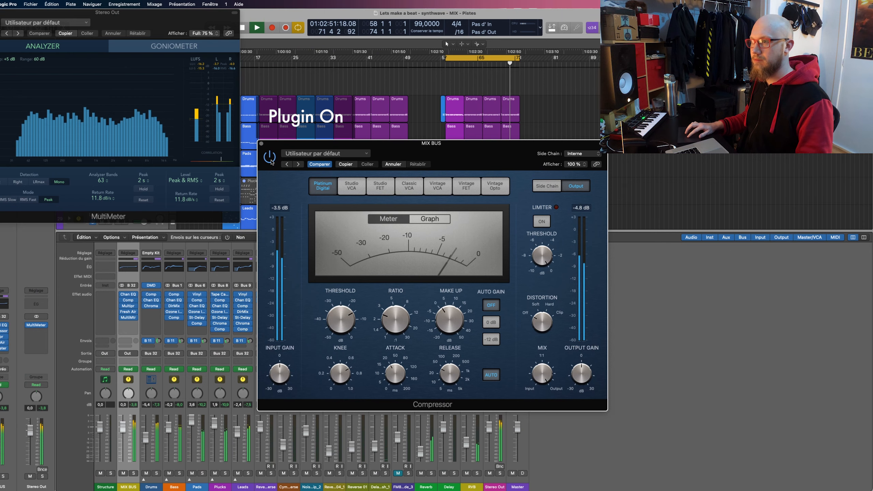
key(space)
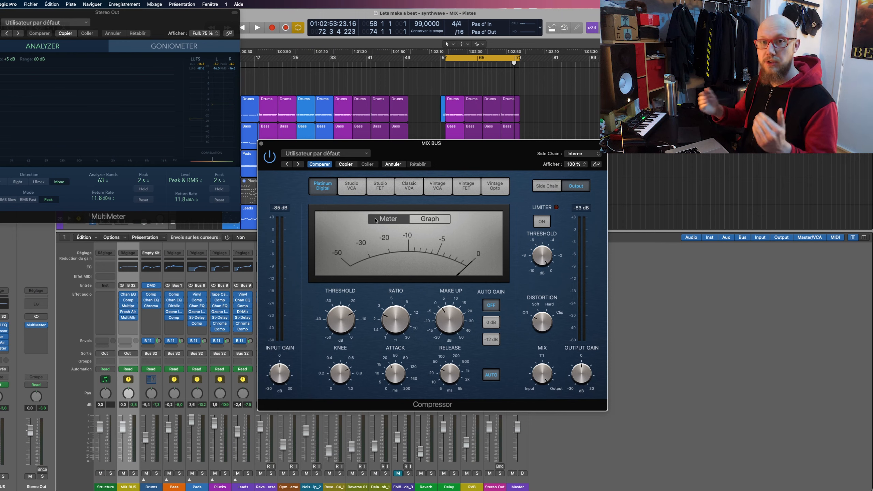
key(space)
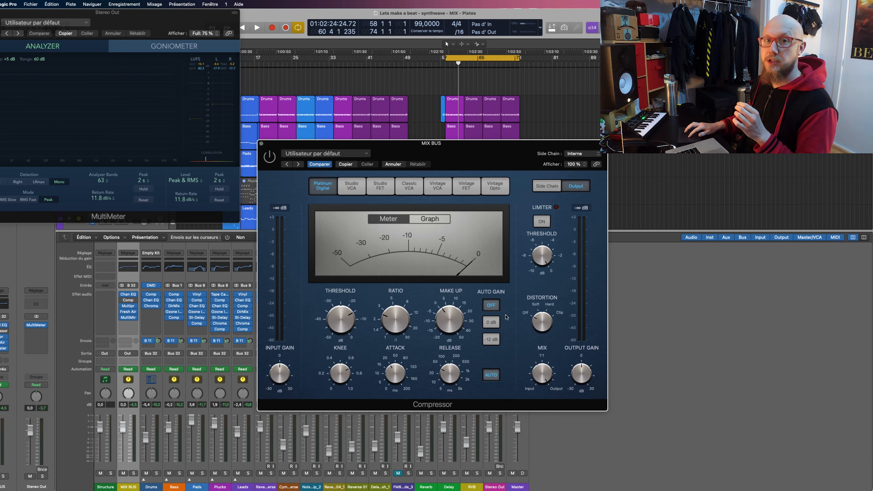
Step: Lower the MIX BUS compressor's mix toward the dry input for parallel compression, and compare the blended result with the plug-in bypassed
mouse_move(542, 368)
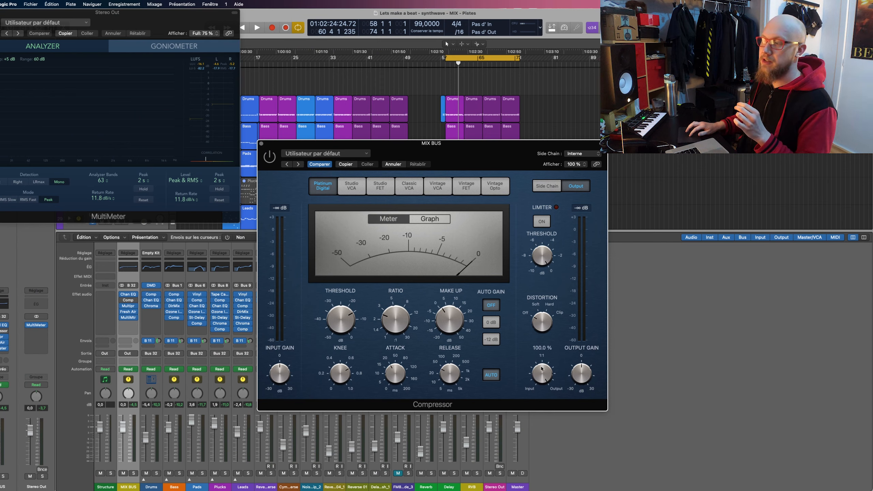
drag(539, 406, 541, 450)
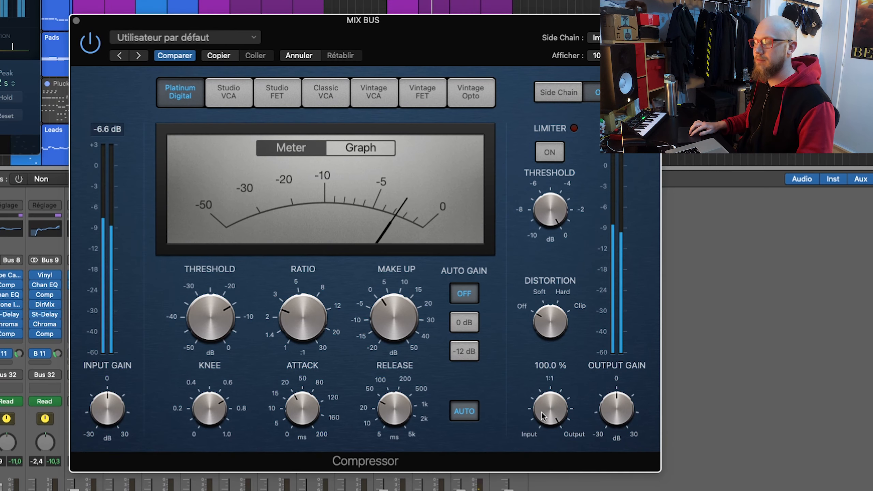
drag(539, 373, 534, 400)
drag(538, 457, 529, 485)
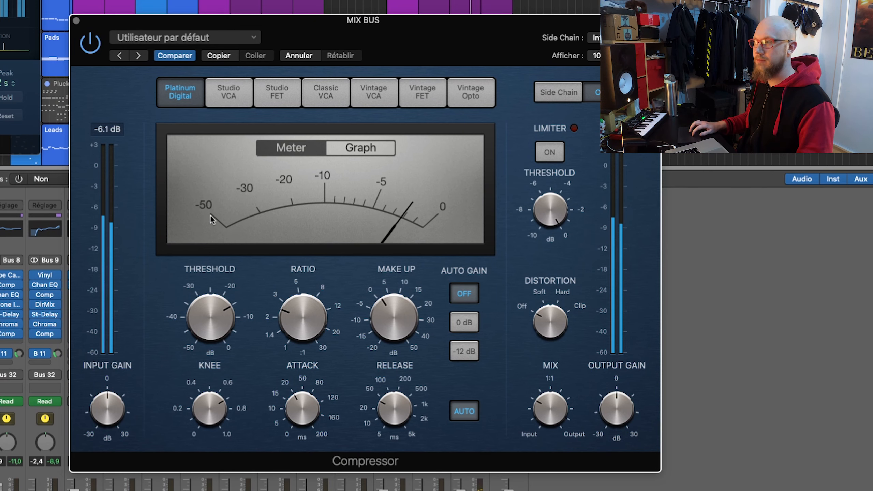
click(88, 46)
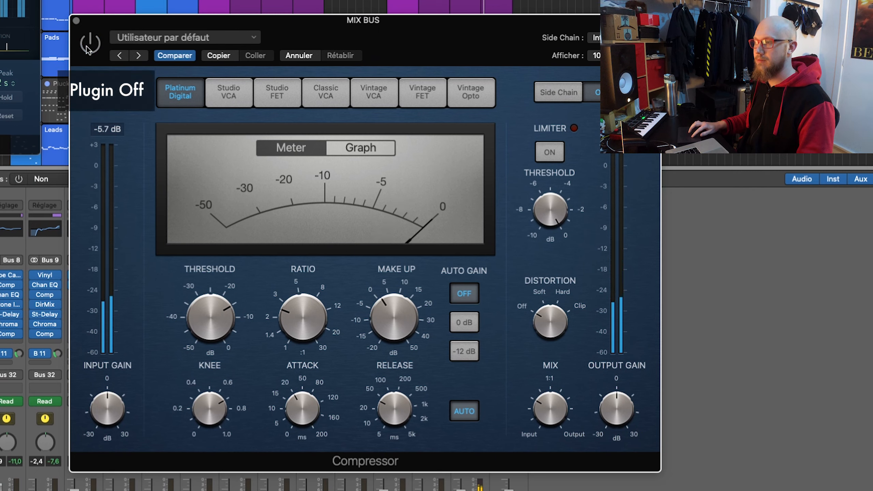
click(88, 47)
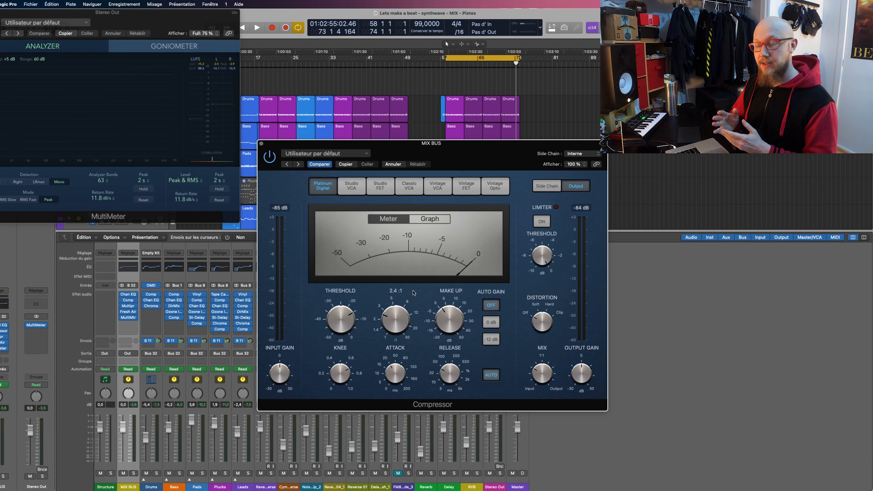
key(super+w)
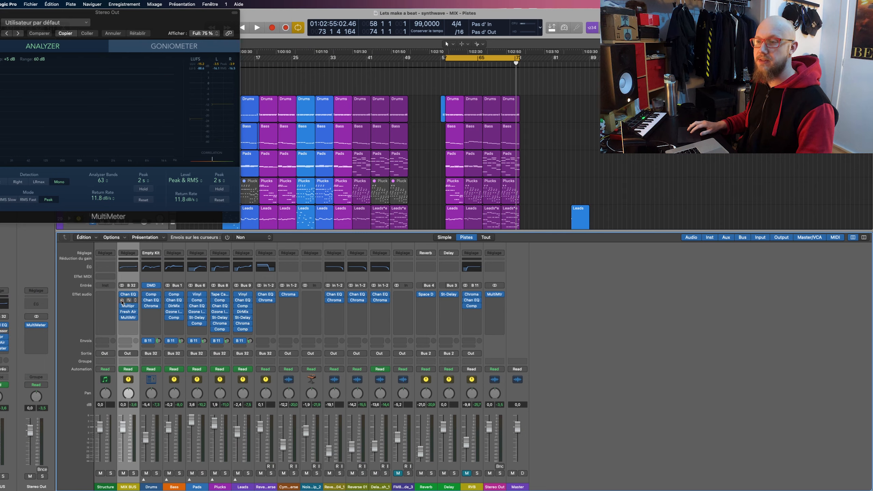
Step: Play the loop with the MIX BUS compressor bypassed and RVB muted, and replay it with both active to compare
key(space)
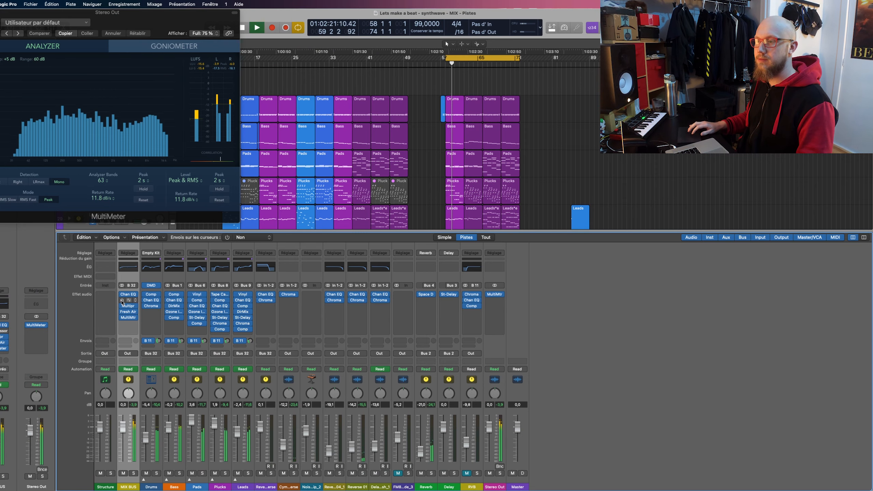
click(122, 301)
key(space)
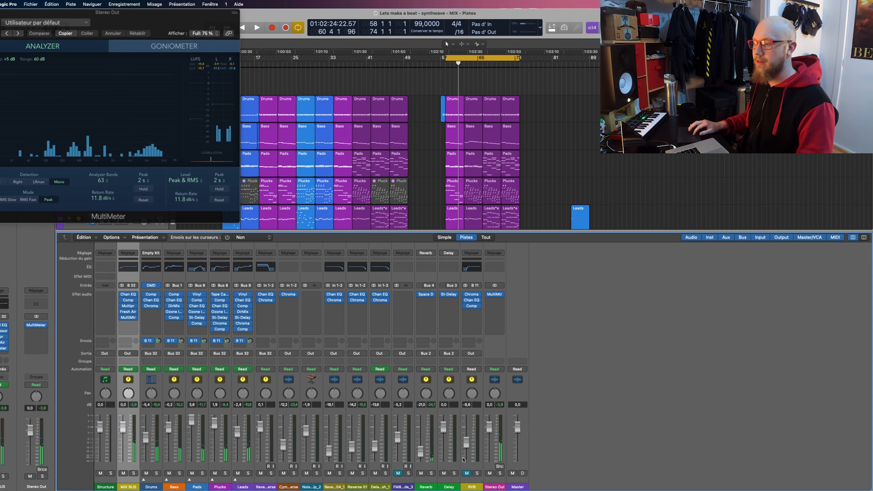
key(space)
click(467, 474)
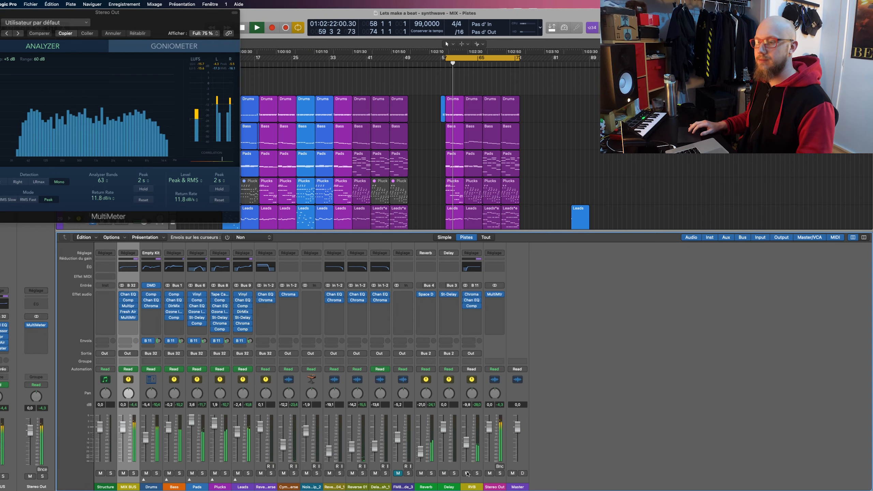
key(space)
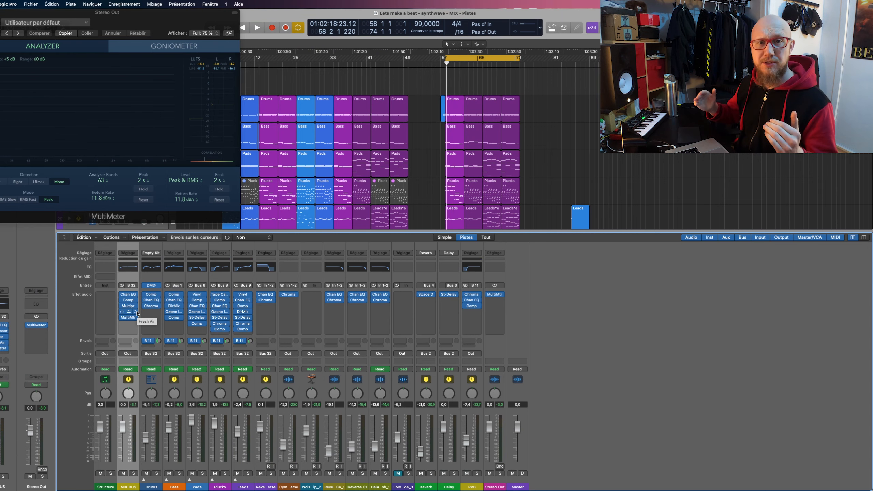